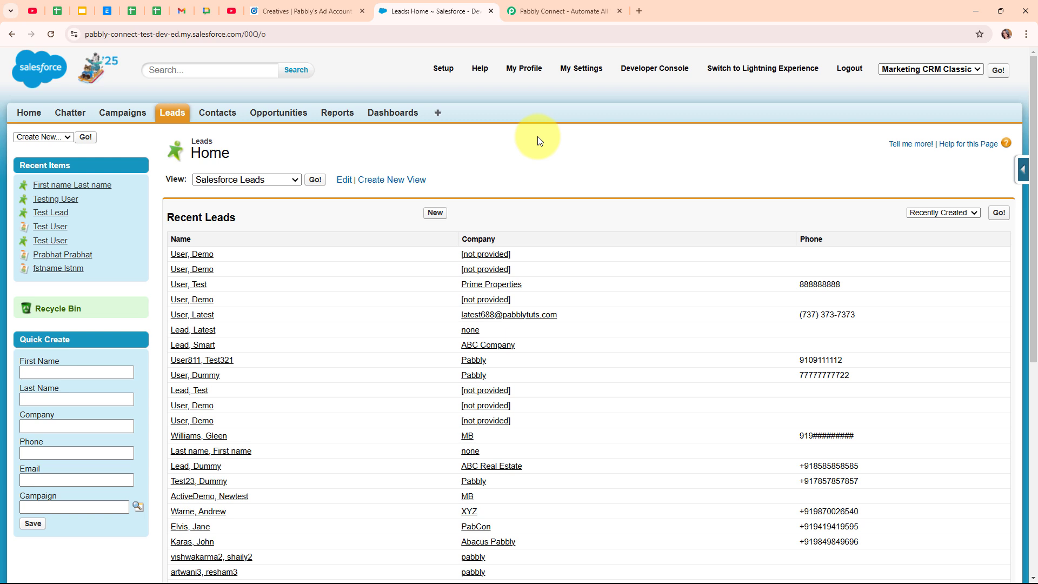
Look over the lead ad in Campaign Manager's Creatives, then bring up the Pabbly Connect homepage
{"action": "left_click", "coordinate": [319, 14]}
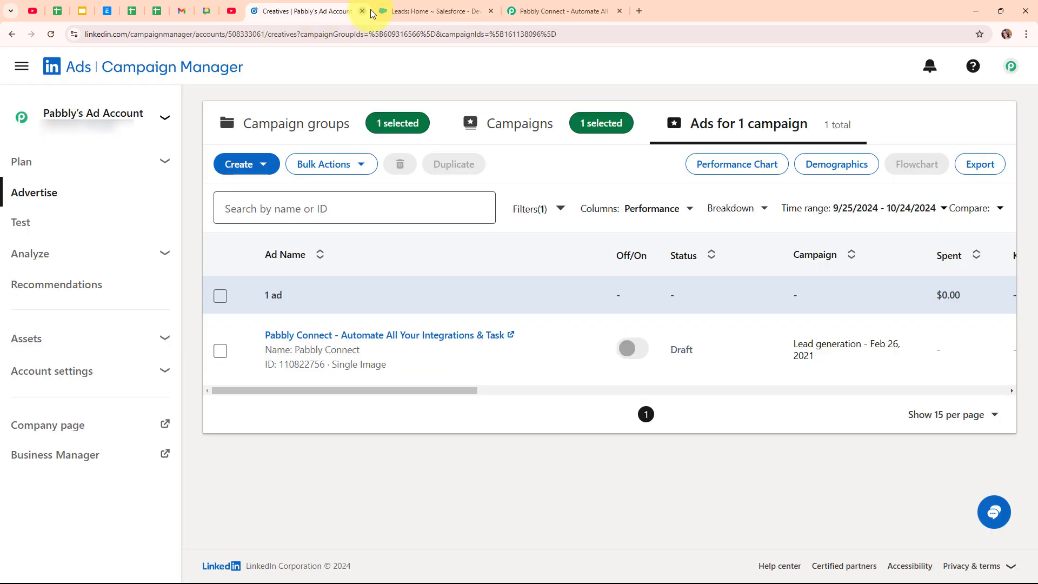
{"action": "left_click", "coordinate": [419, 10]}
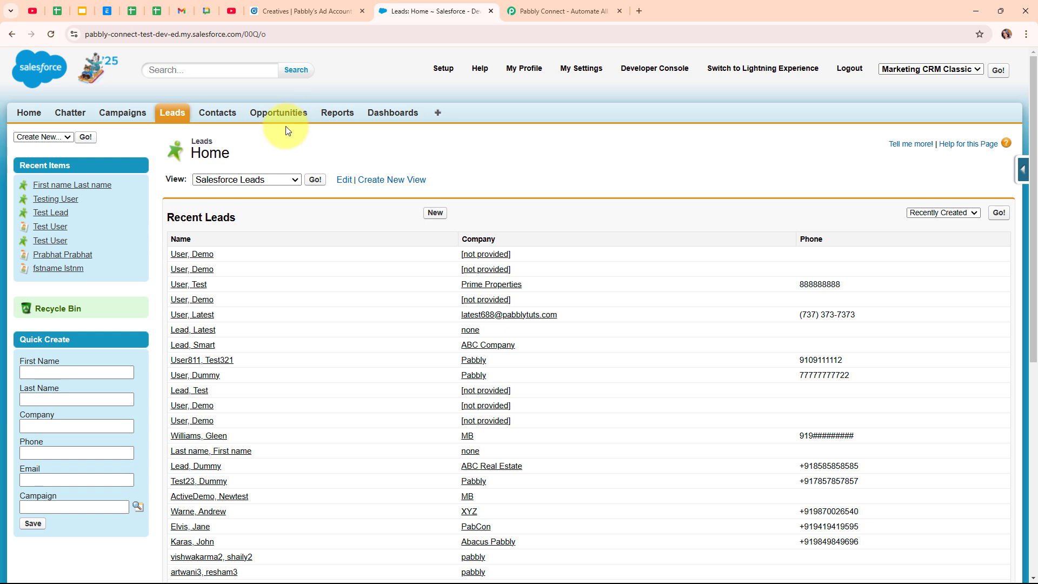
{"action": "left_click", "coordinate": [542, 10]}
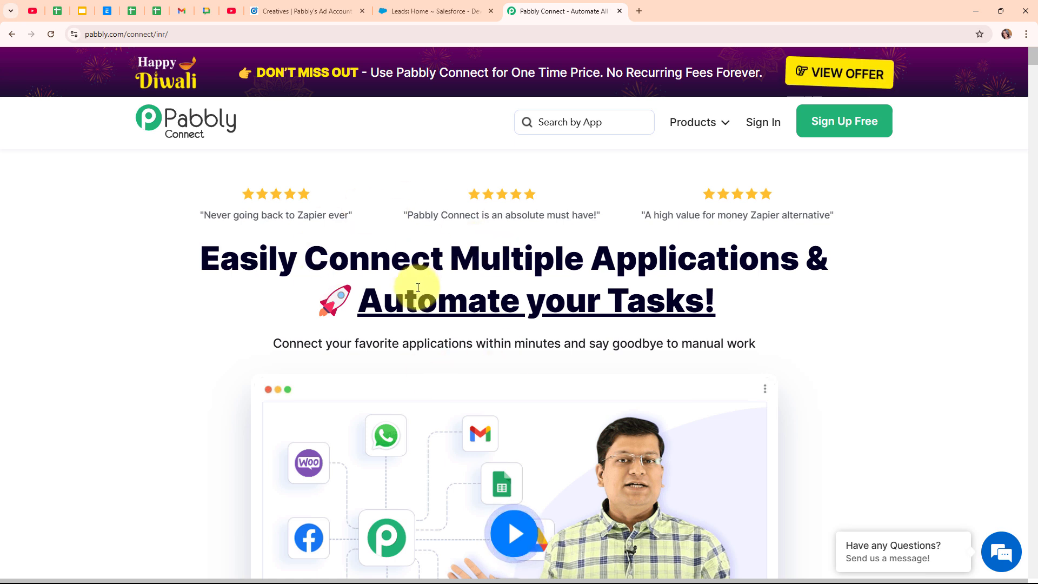
Sign in to the Pabbly account from the Pabbly Connect site
{"action": "left_click", "coordinate": [204, 30]}
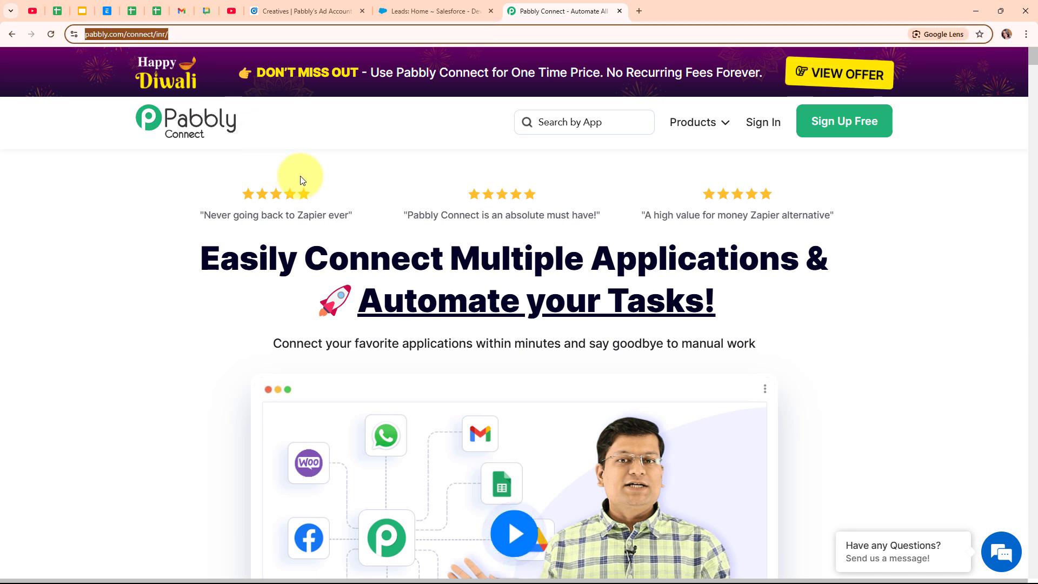
{"action": "left_click", "coordinate": [297, 162]}
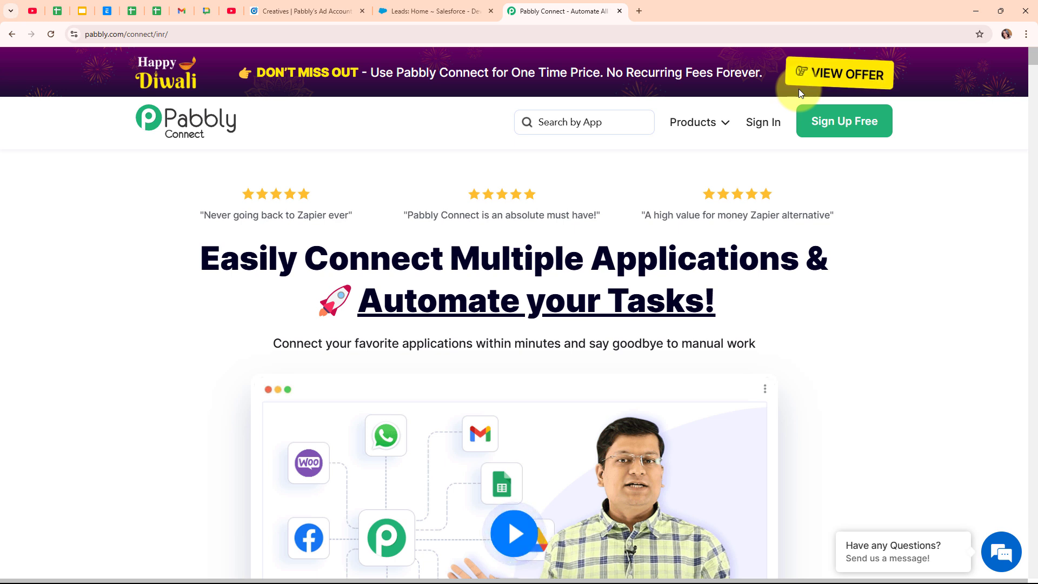
{"action": "left_click", "coordinate": [770, 122]}
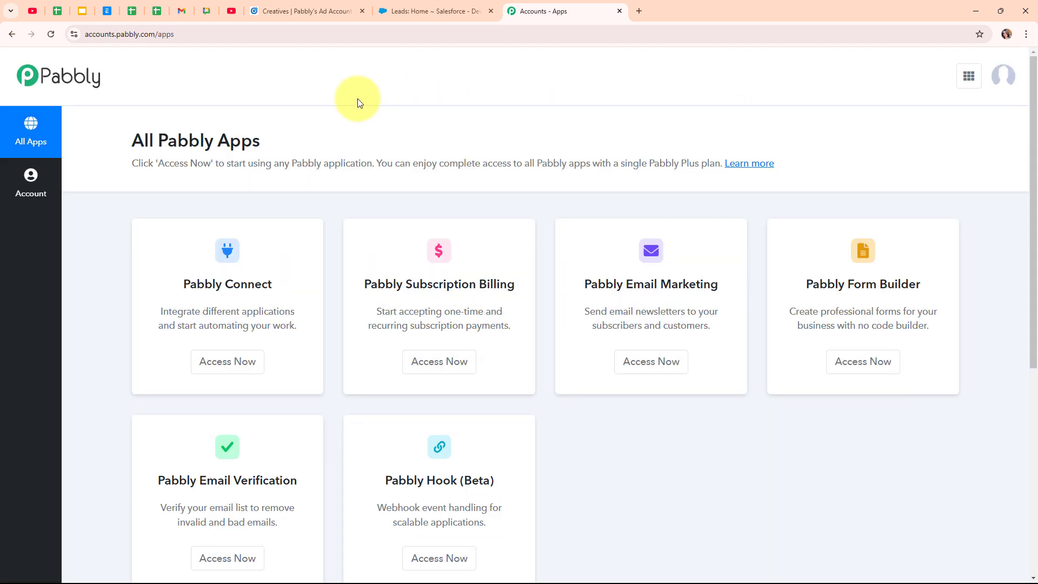
Launch Pabbly Connect from the All Pabbly Apps list in a new tab
{"action": "left_click_drag", "start_coordinate": [132, 140], "coordinate": [269, 128]}
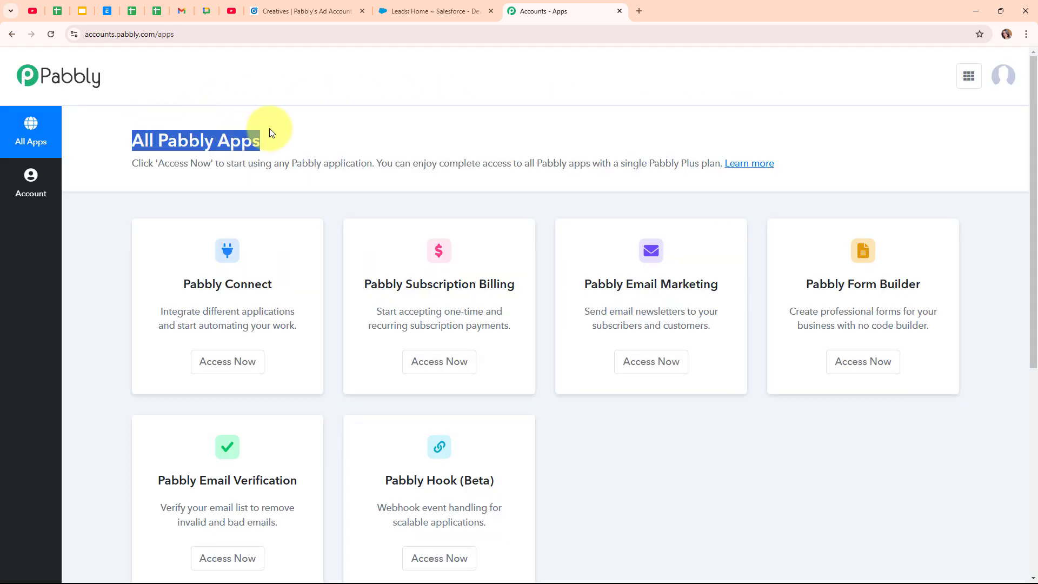
{"action": "left_click", "coordinate": [342, 134]}
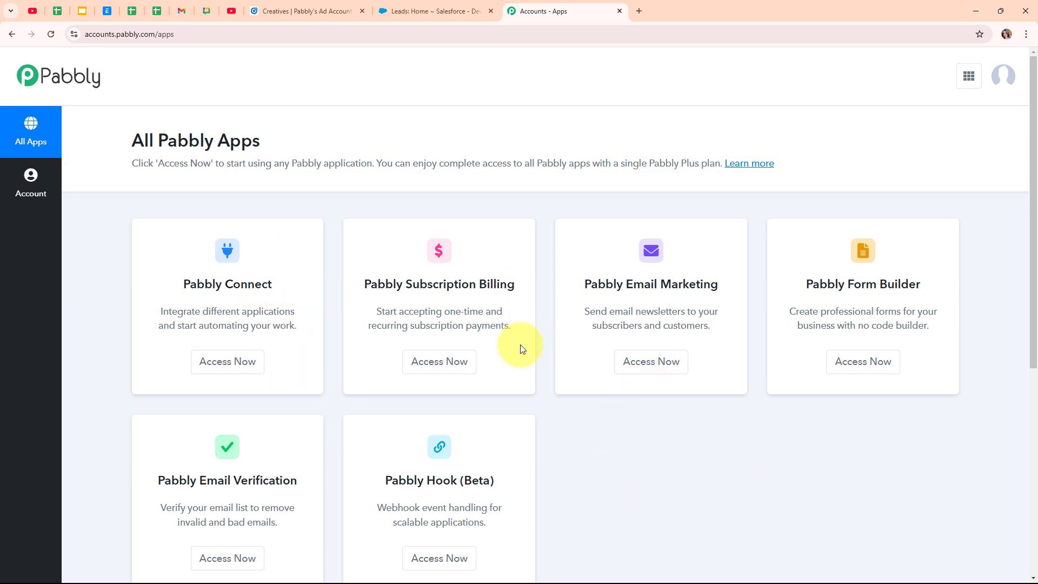
{"action": "left_click", "coordinate": [251, 367]}
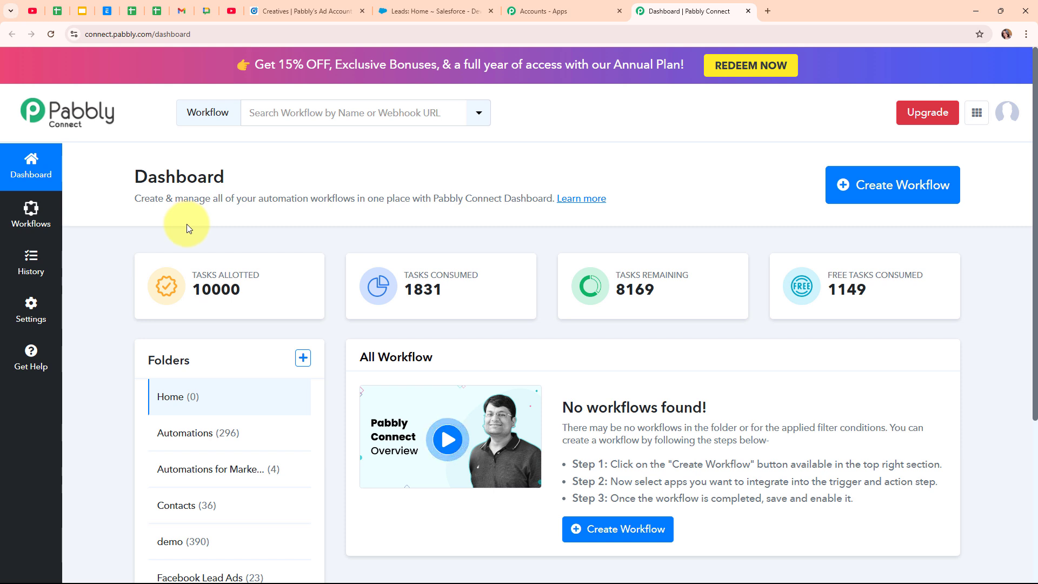
Name a new workflow 'Create Salesforce Lead for LinkedIn Lead Gen Forms Leads' in Automations, then view folder help
{"action": "left_click", "coordinate": [944, 205]}
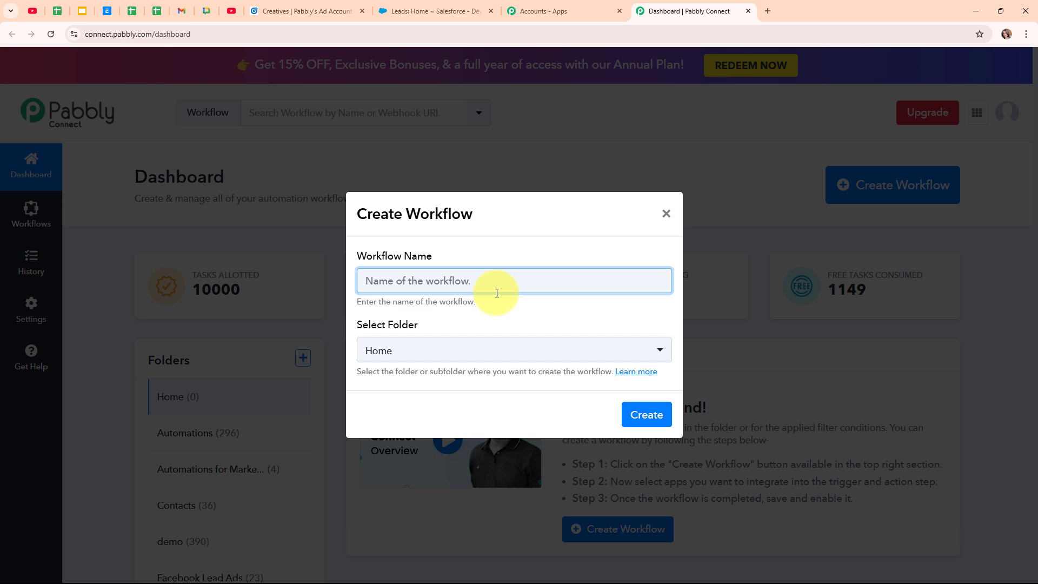
{"action": "type", "text": "Create Salesforce Lead for LinkedIn Lead Gen Forms Leads"}
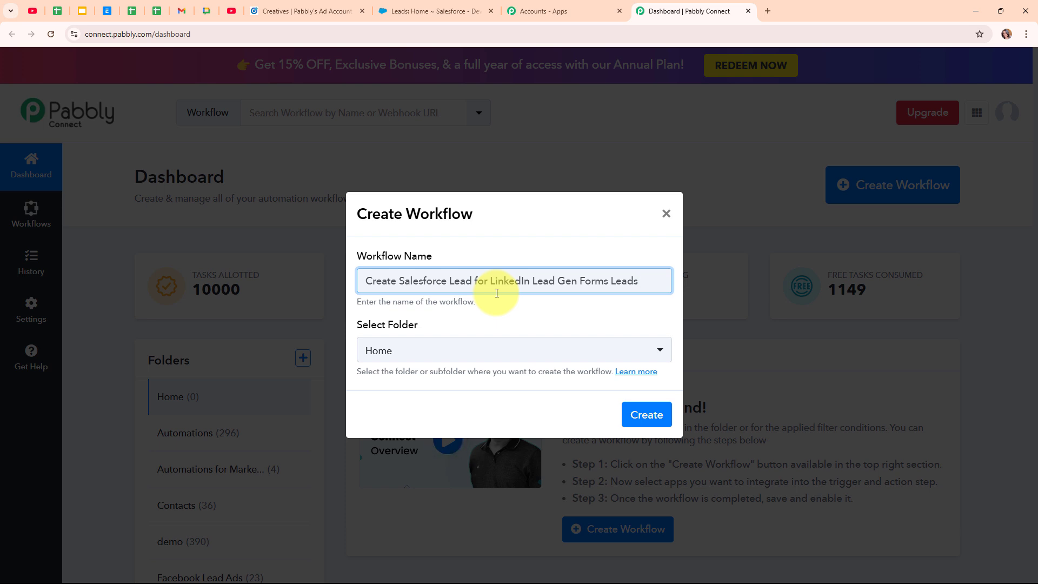
{"action": "left_click", "coordinate": [498, 352]}
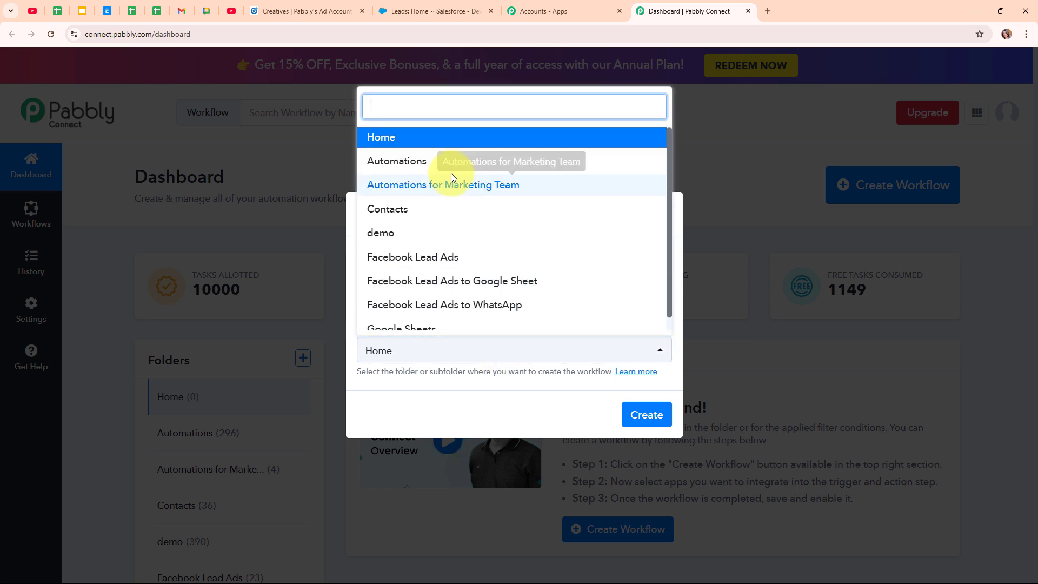
{"action": "left_click", "coordinate": [452, 175]}
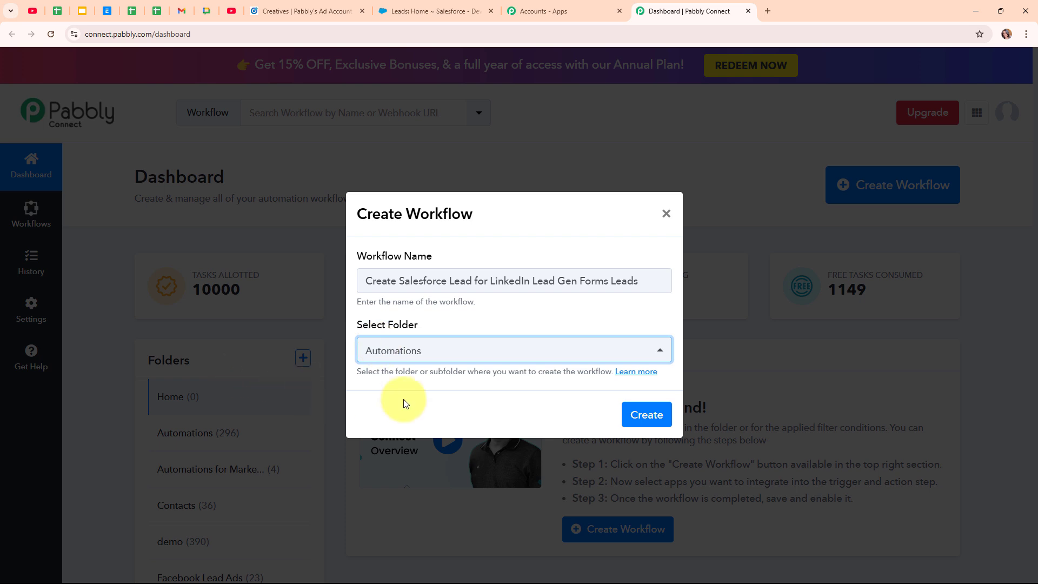
{"action": "left_click", "coordinate": [637, 373]}
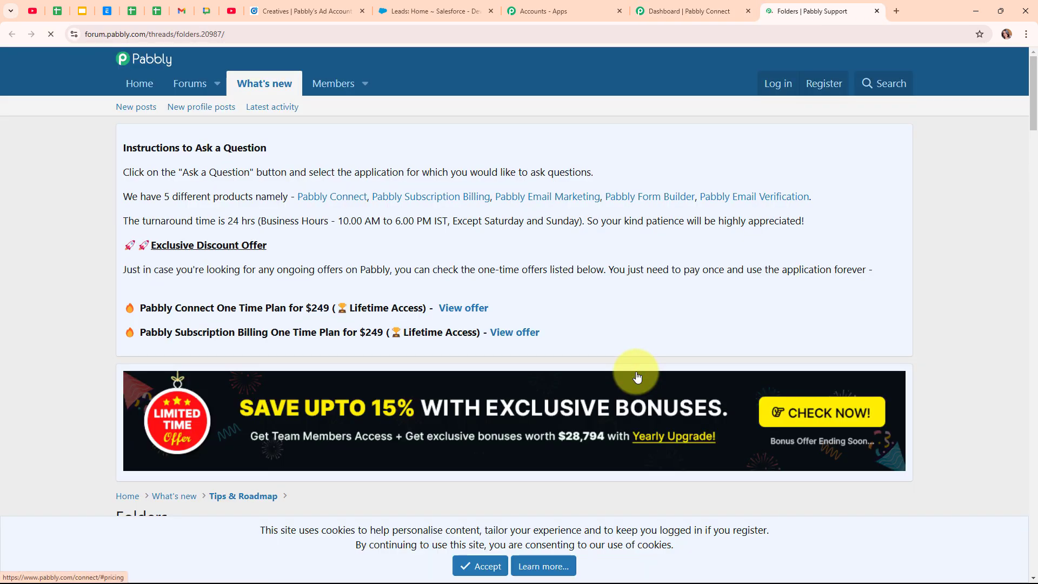
Read through the Folders forum thread, then close it to return to the Create Workflow dialog
{"action": "scroll", "coordinate": [635, 373], "scroll_direction": "down", "scroll_amount": 3}
{"action": "scroll", "coordinate": [636, 373], "scroll_direction": "down", "scroll_amount": 3}
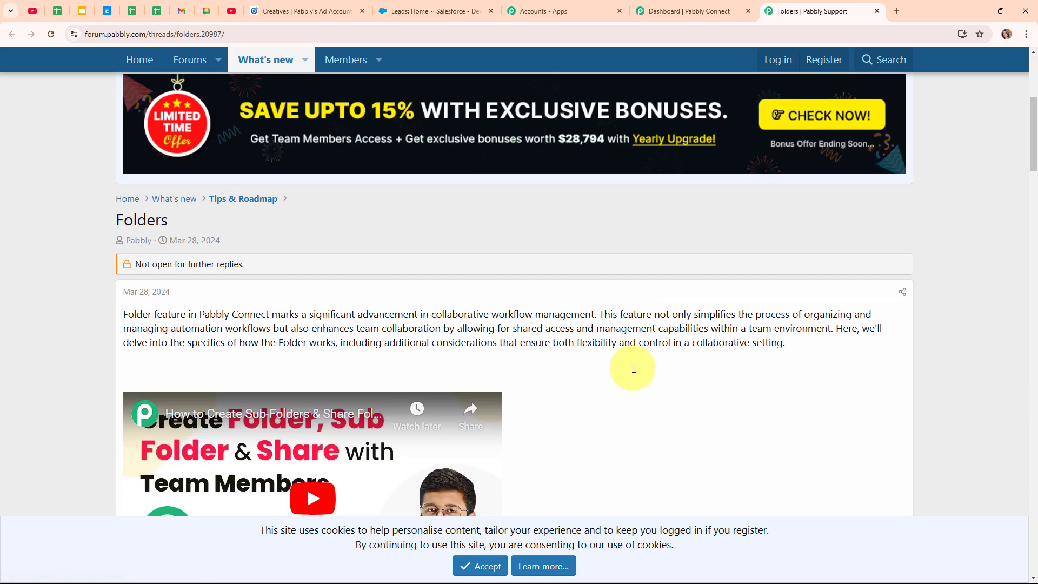
{"action": "scroll", "coordinate": [636, 373], "scroll_direction": "down", "scroll_amount": 4}
{"action": "scroll", "coordinate": [635, 373], "scroll_direction": "down", "scroll_amount": 2}
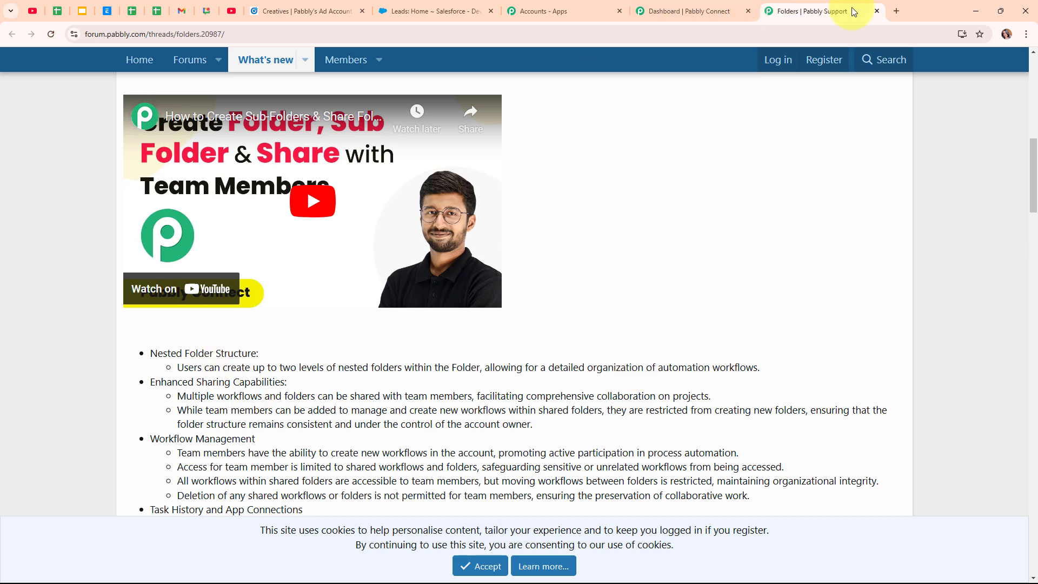
{"action": "left_click", "coordinate": [876, 11]}
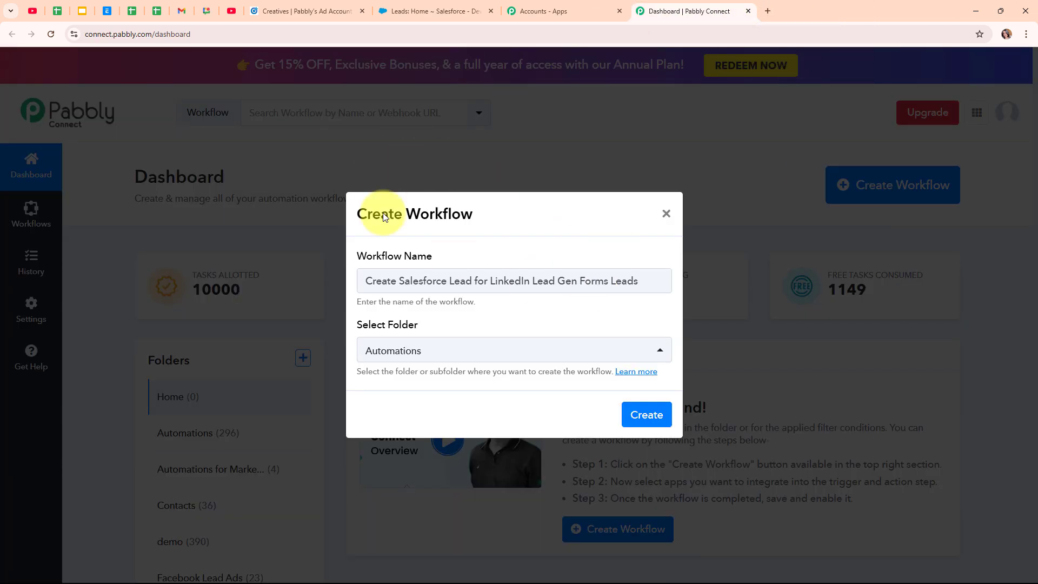
Create the workflow and collapse the trigger step's Choose App panel
{"action": "left_click", "coordinate": [645, 415]}
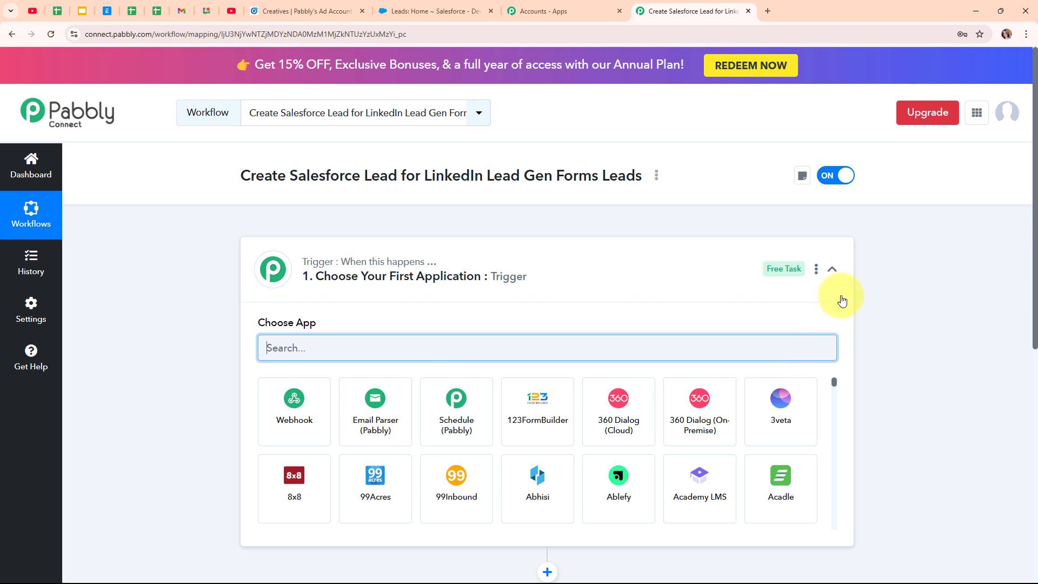
{"action": "left_click", "coordinate": [833, 270]}
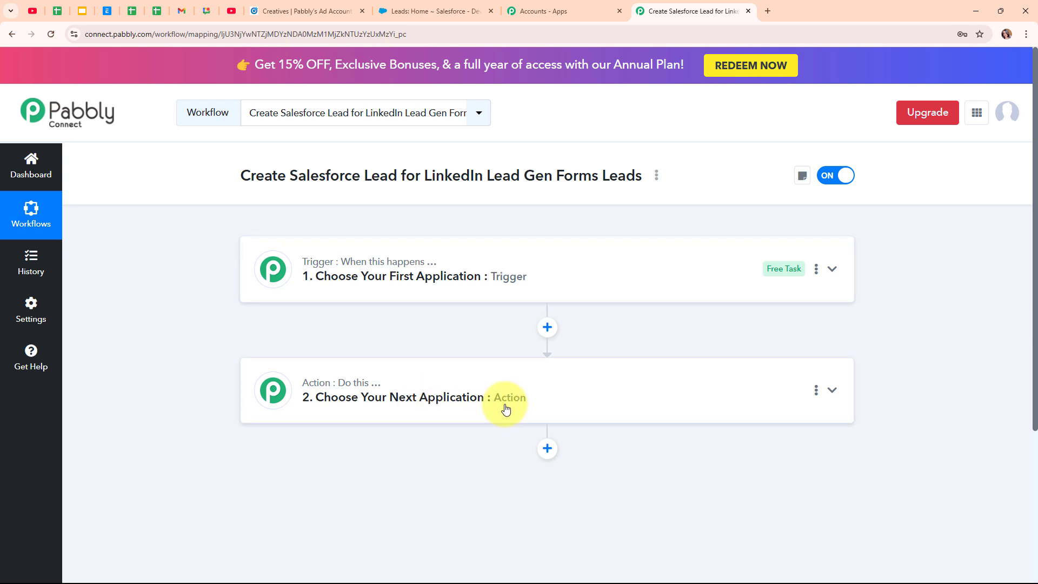
Search 'link' to pick LinkedIn Lead Gen Forms as trigger app, with New Lead Gen Form Response event
{"action": "left_click", "coordinate": [821, 273]}
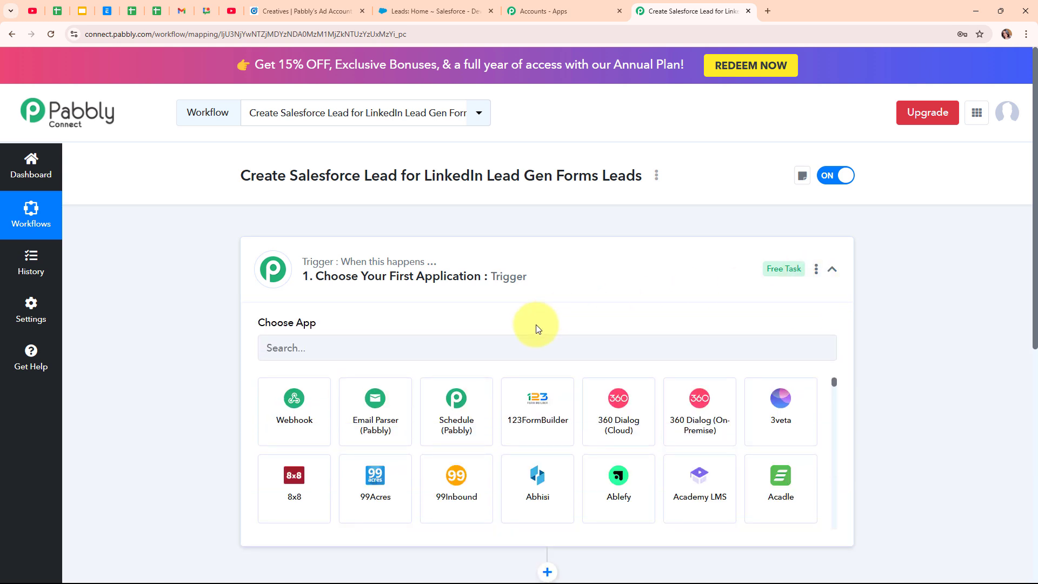
{"action": "left_click", "coordinate": [498, 336]}
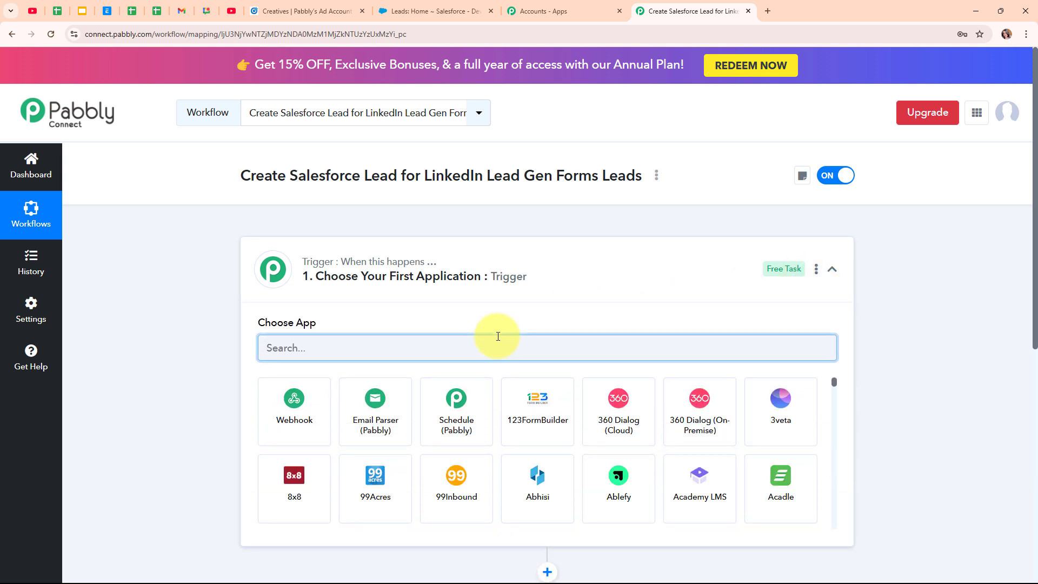
{"action": "type", "text": "link"}
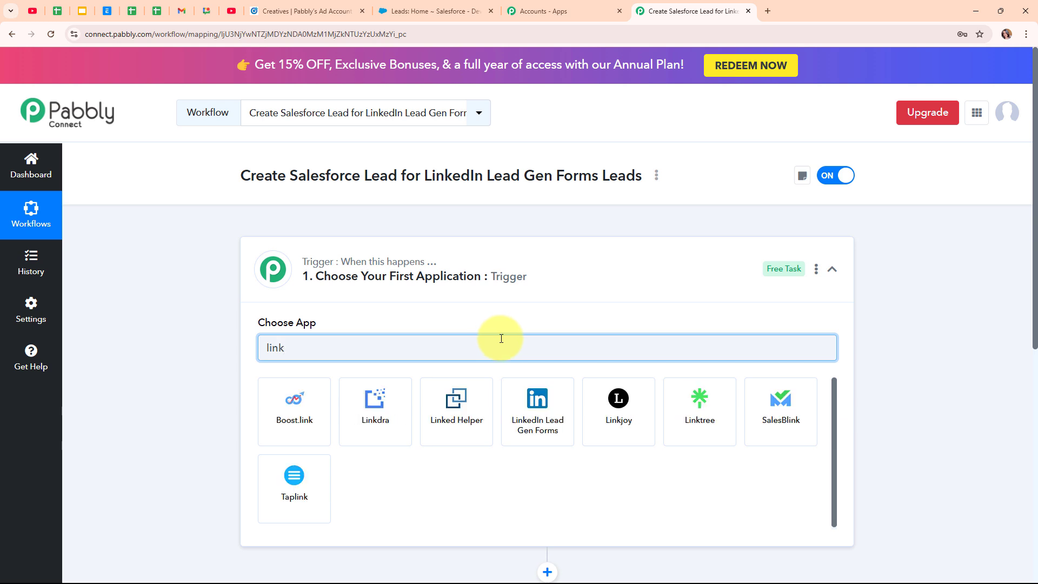
{"action": "left_click", "coordinate": [564, 416]}
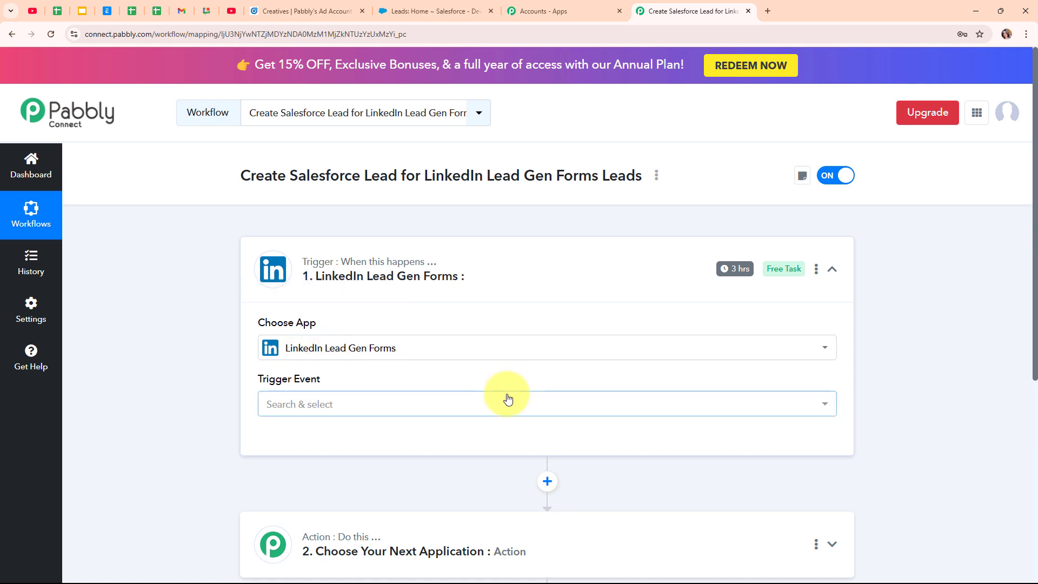
{"action": "left_click", "coordinate": [324, 405]}
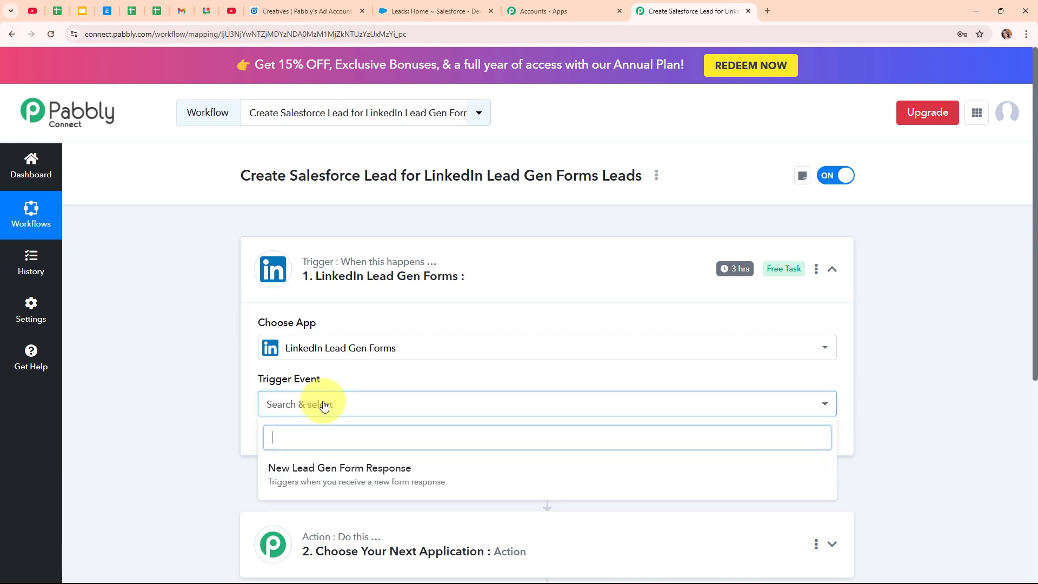
{"action": "left_click", "coordinate": [357, 471]}
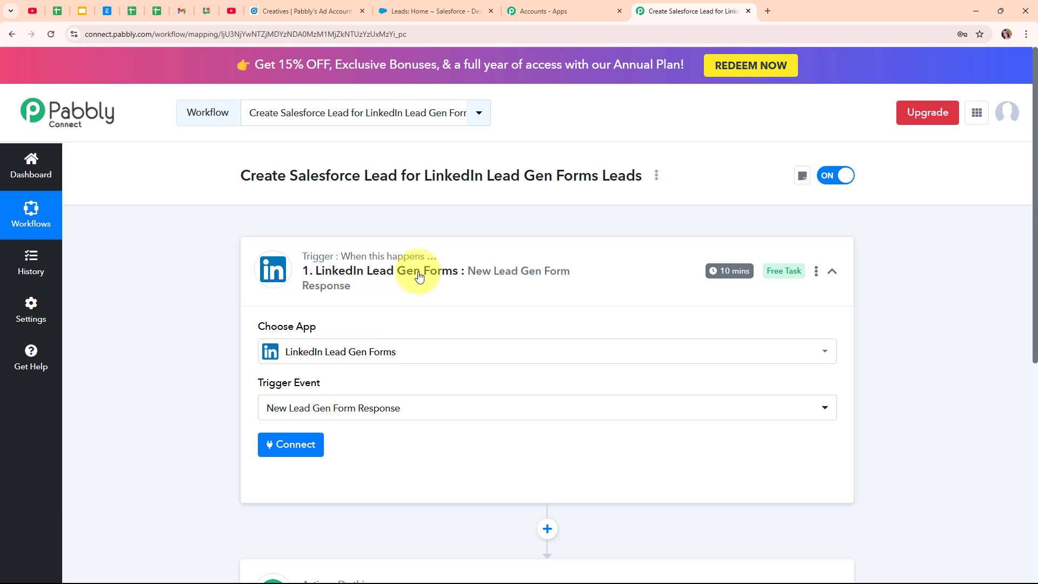
Add a new LinkedIn Lead Gen Forms connection and authorize it by signing in to LinkedIn
{"action": "left_click", "coordinate": [304, 460]}
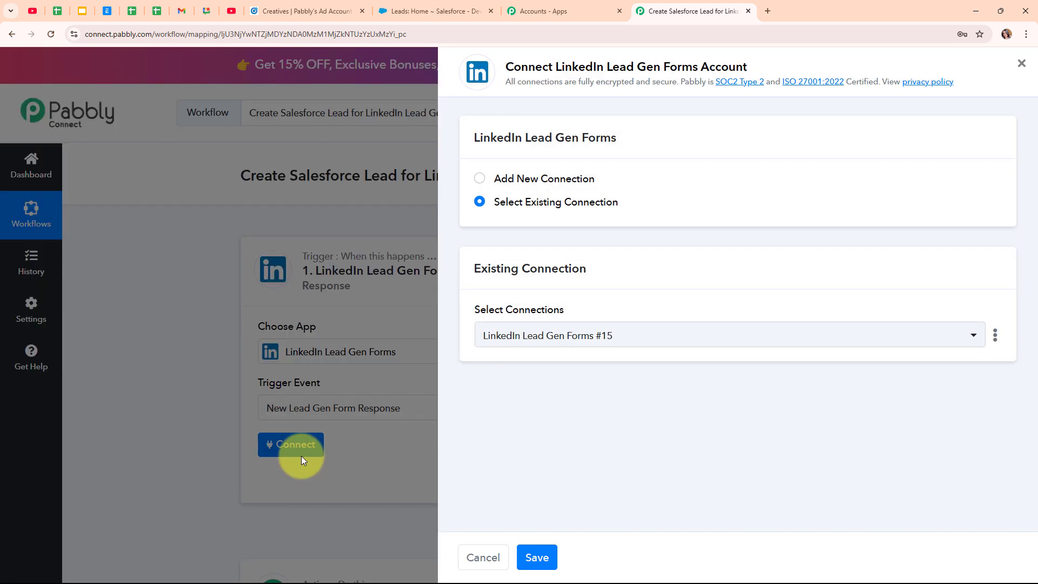
{"action": "left_click", "coordinate": [482, 183]}
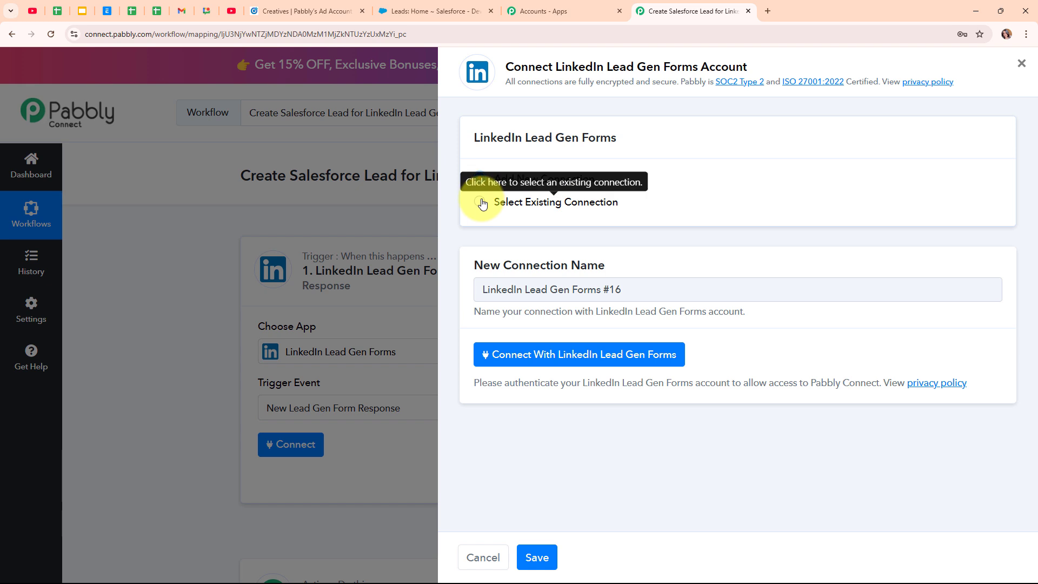
{"action": "left_click", "coordinate": [593, 354]}
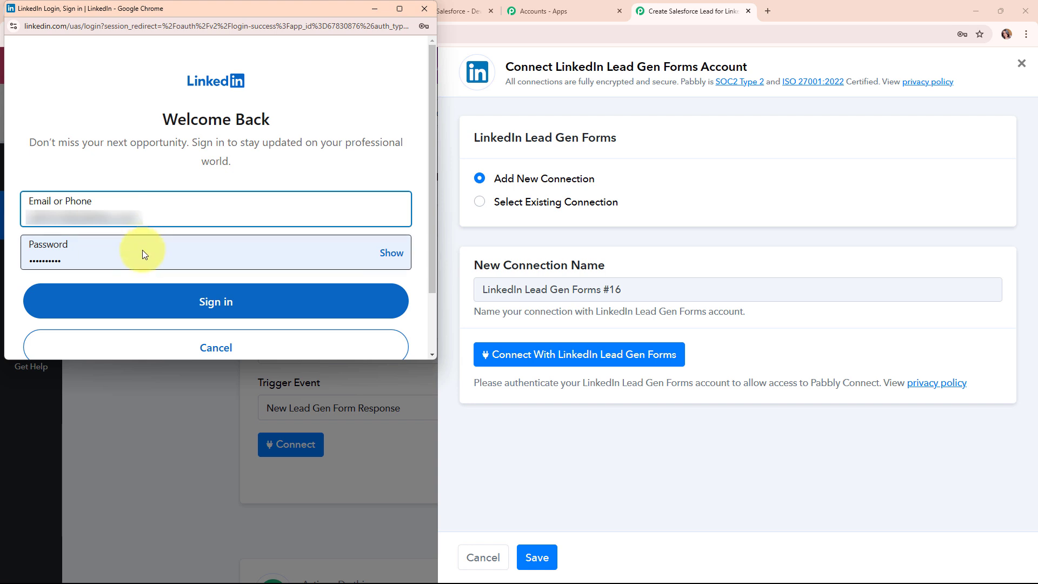
{"action": "left_click", "coordinate": [215, 304]}
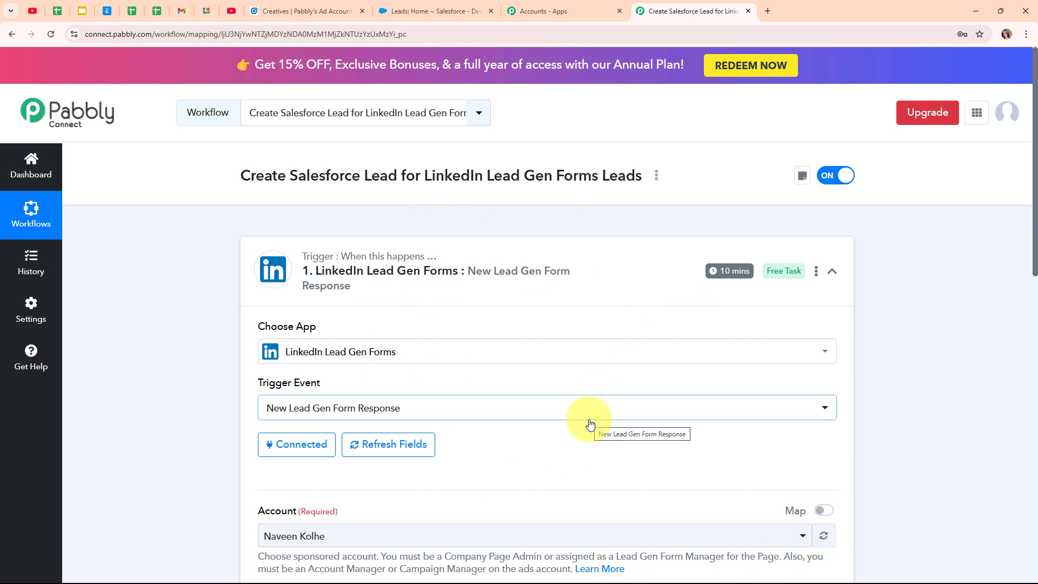
Check in Campaign Manager which ad account runs the campaign
{"action": "scroll", "coordinate": [590, 424], "scroll_direction": "down", "scroll_amount": 4}
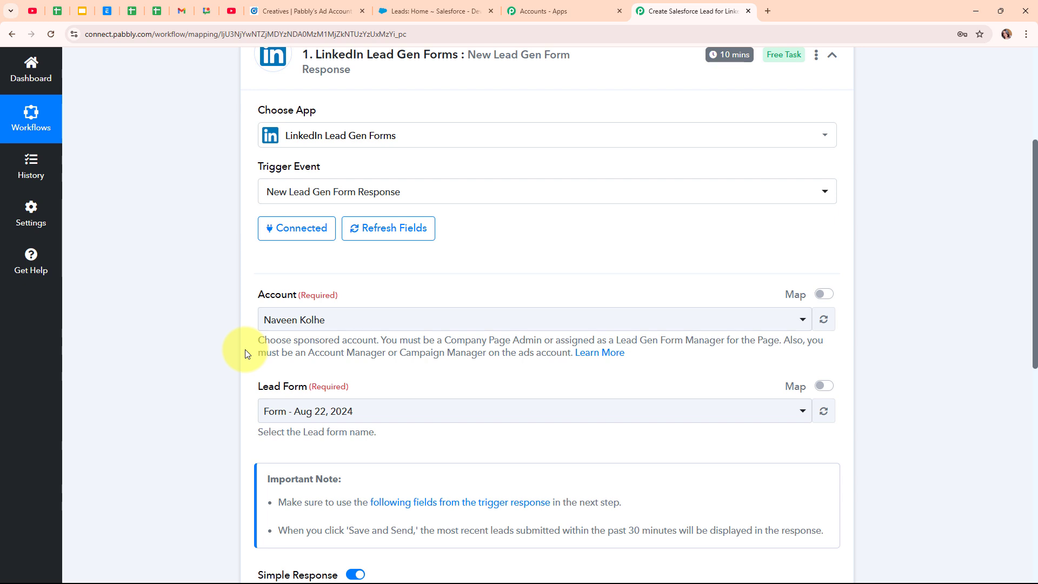
{"action": "left_click", "coordinate": [290, 6]}
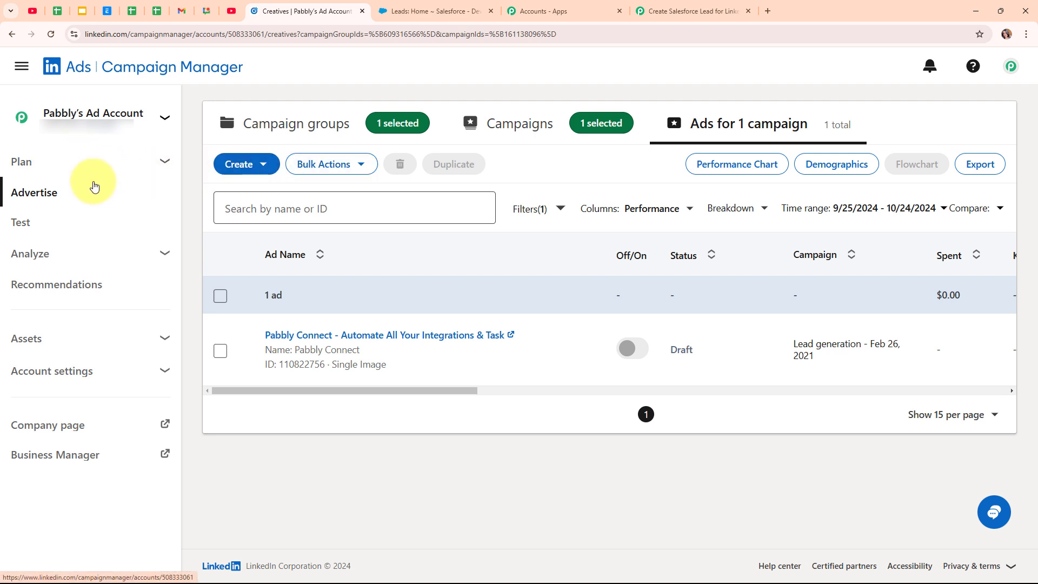
{"action": "left_click", "coordinate": [685, 11]}
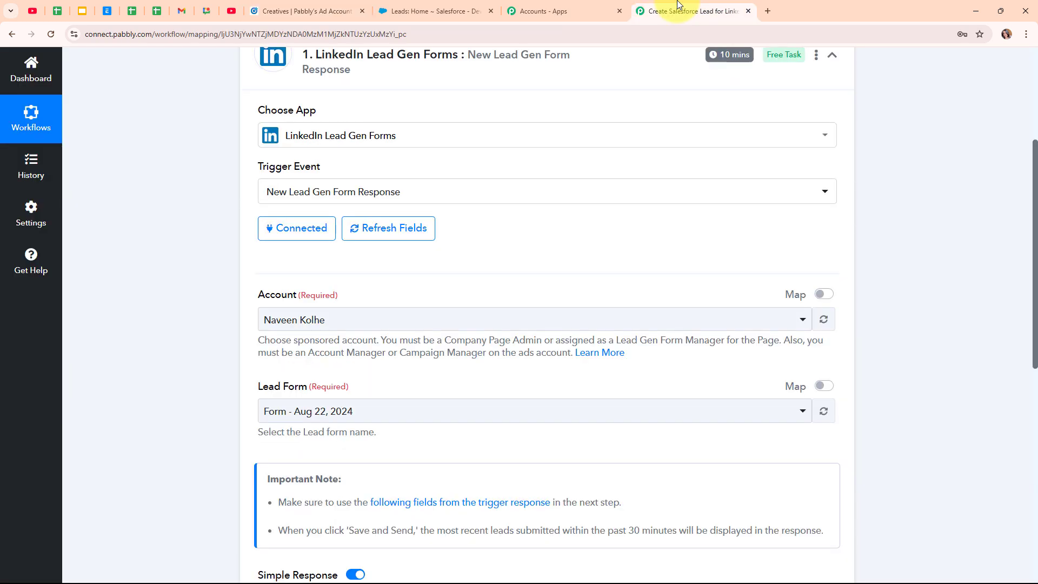
Set the trigger's Account to Pabbly's Ad Account, then return to the Campaign Manager ads list
{"action": "left_click", "coordinate": [504, 324]}
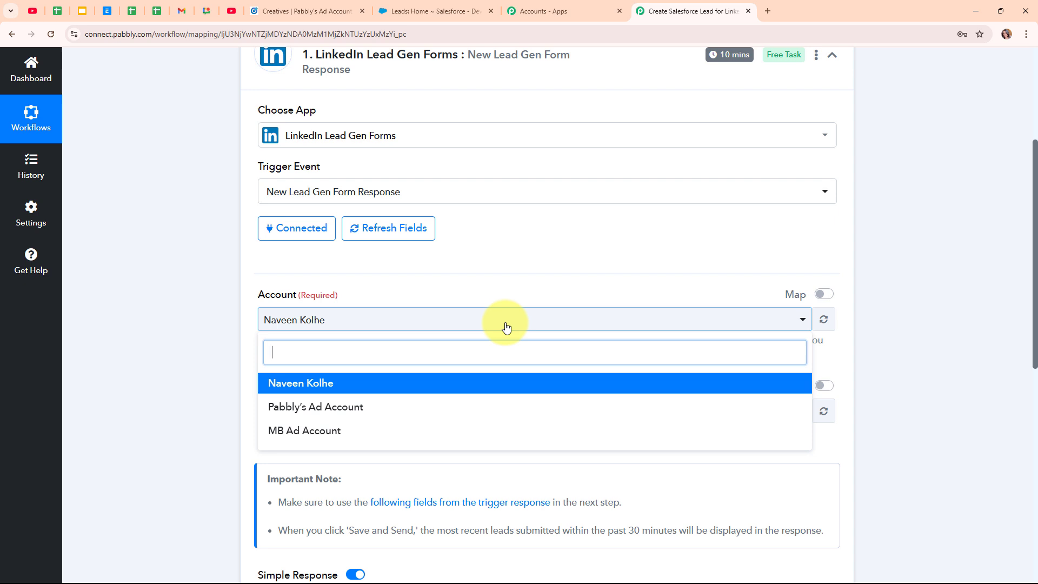
{"action": "left_click", "coordinate": [498, 407]}
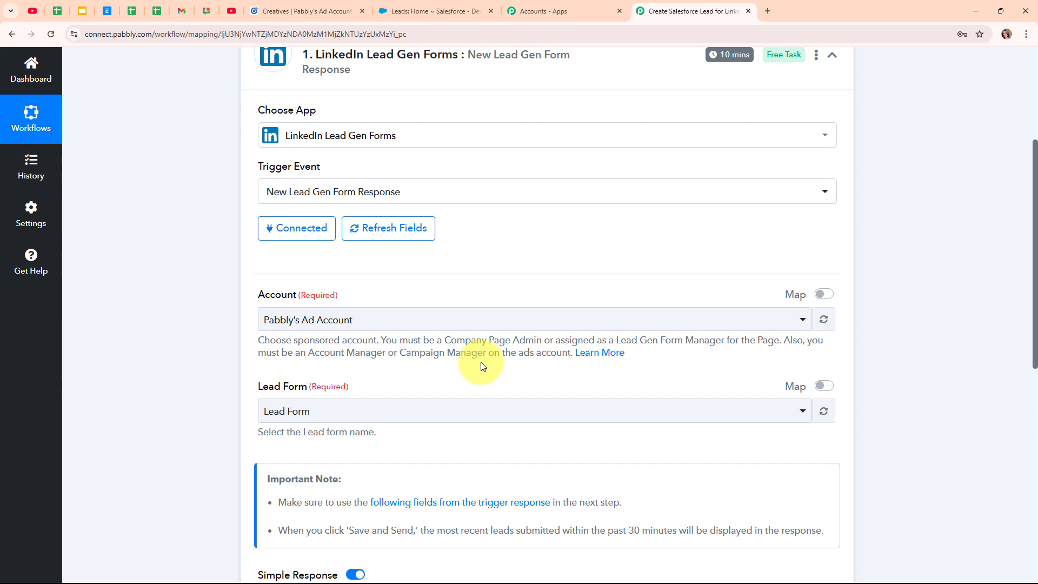
{"action": "scroll", "coordinate": [483, 366], "scroll_direction": "down", "scroll_amount": 2}
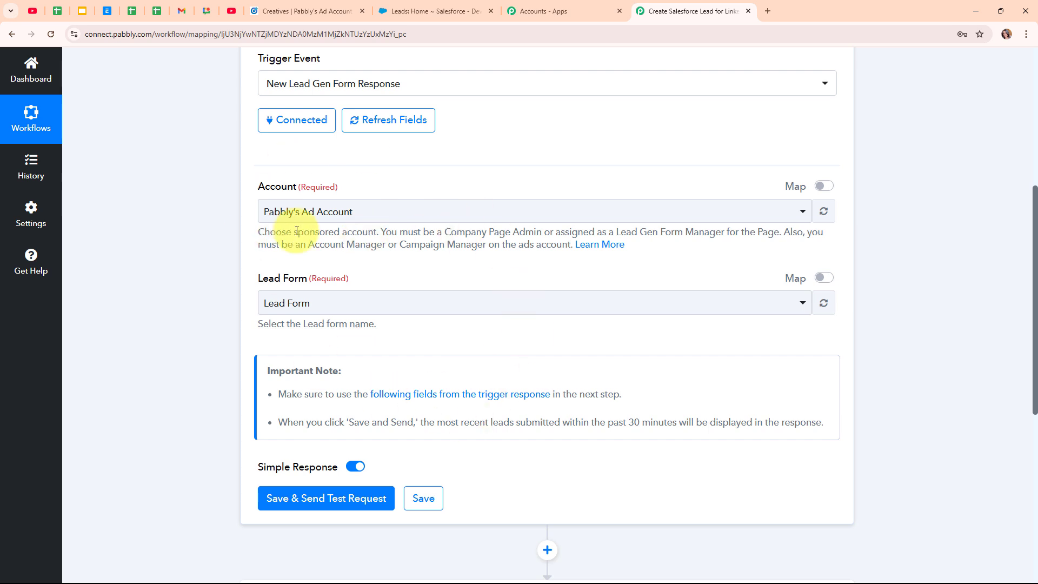
{"action": "left_click", "coordinate": [296, 10]}
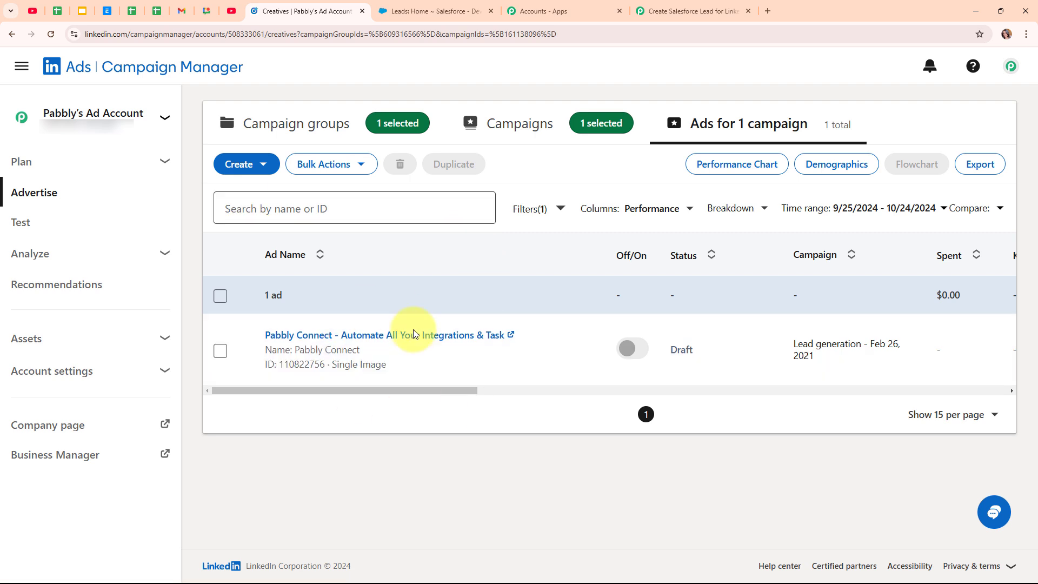
Open the sponsored ad's LinkedIn post and its Apply Now lead form
{"action": "mouse_move", "coordinate": [339, 339]}
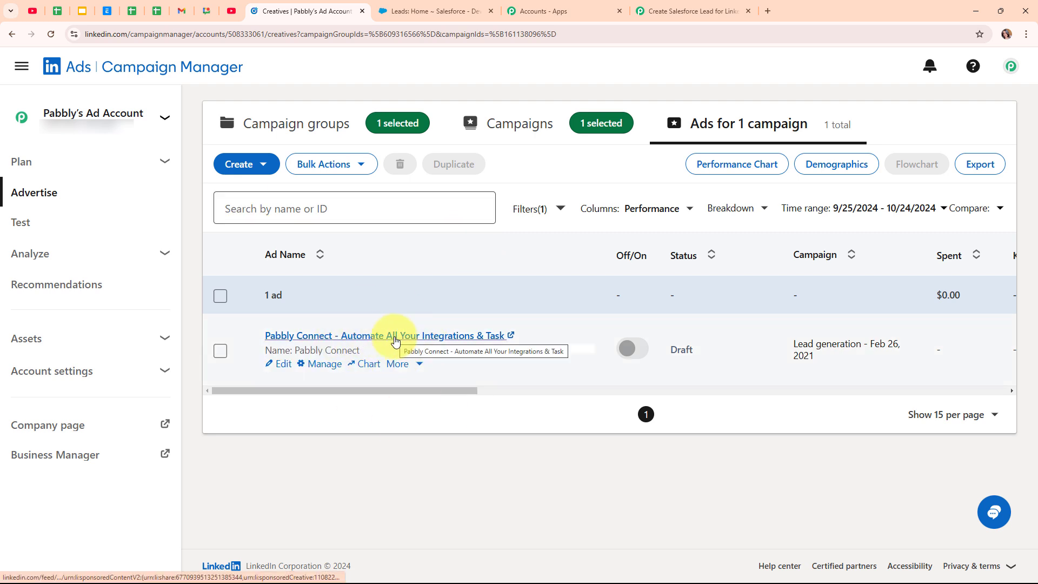
{"action": "left_click", "coordinate": [395, 339]}
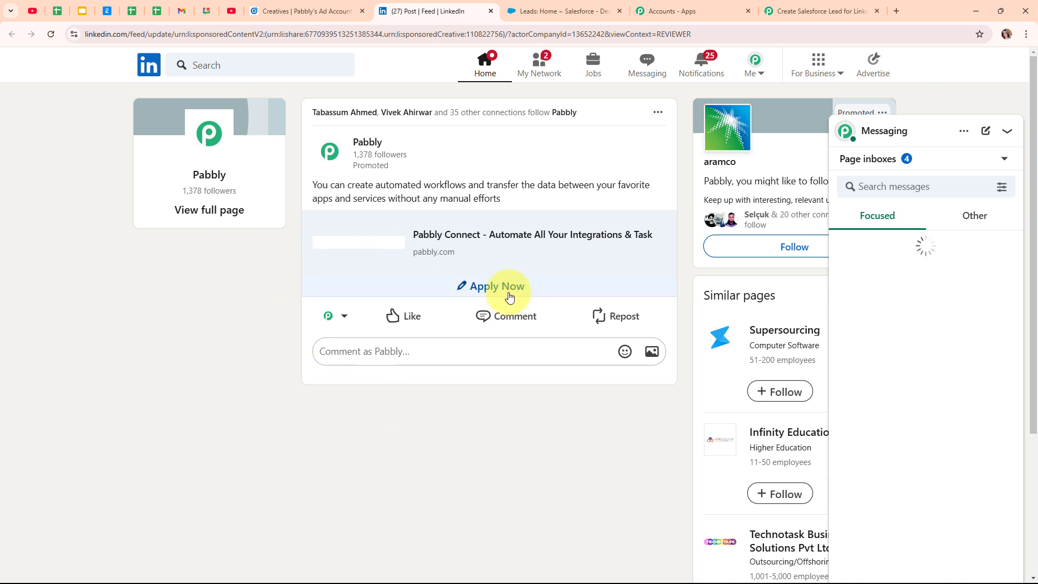
{"action": "left_click", "coordinate": [508, 296]}
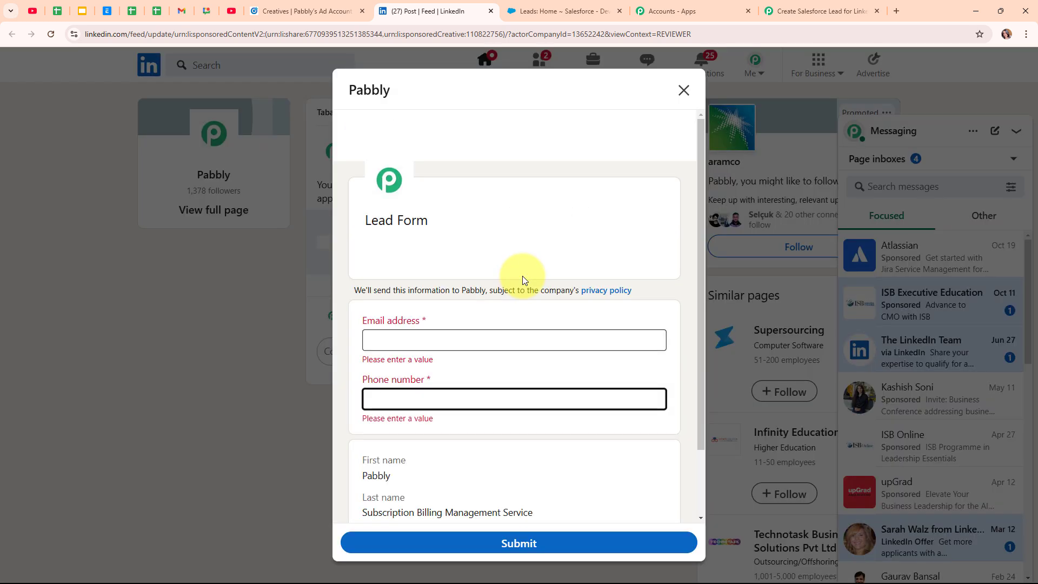
Fill in a test email address and phone number, then submit the lead form
{"action": "left_click", "coordinate": [495, 338]}
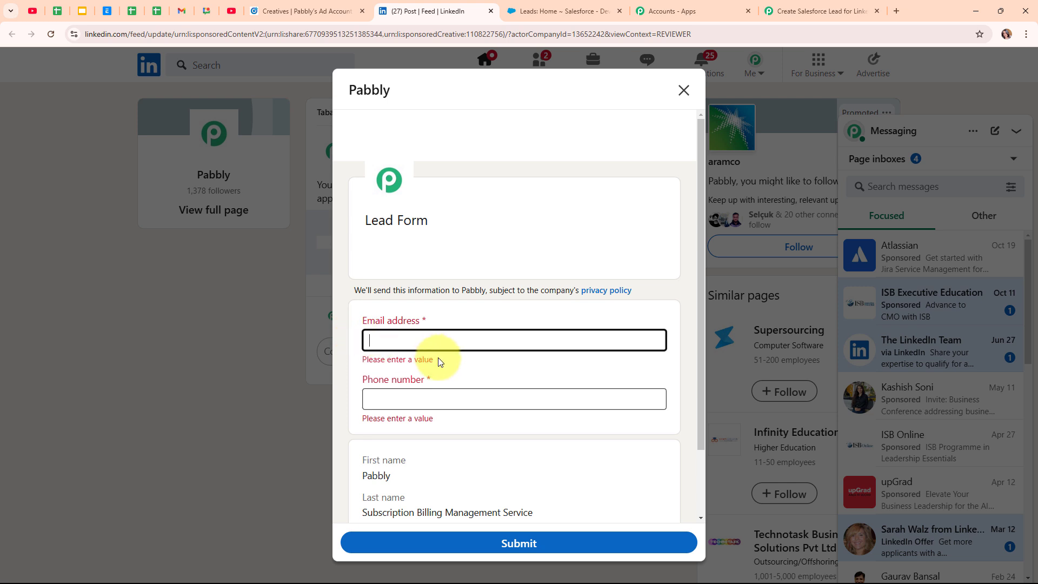
{"action": "scroll", "coordinate": [552, 364], "scroll_direction": "down", "scroll_amount": 2}
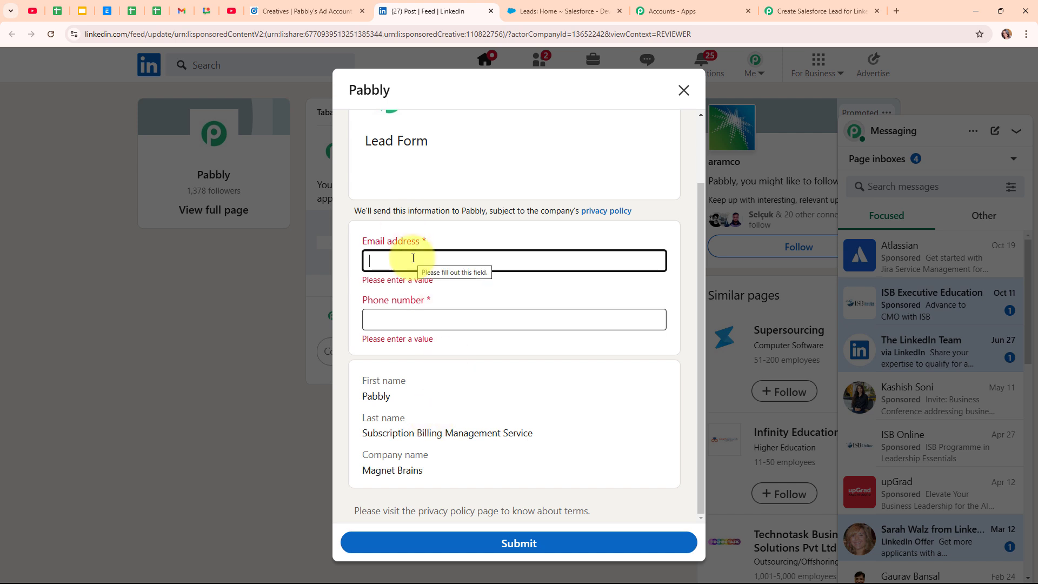
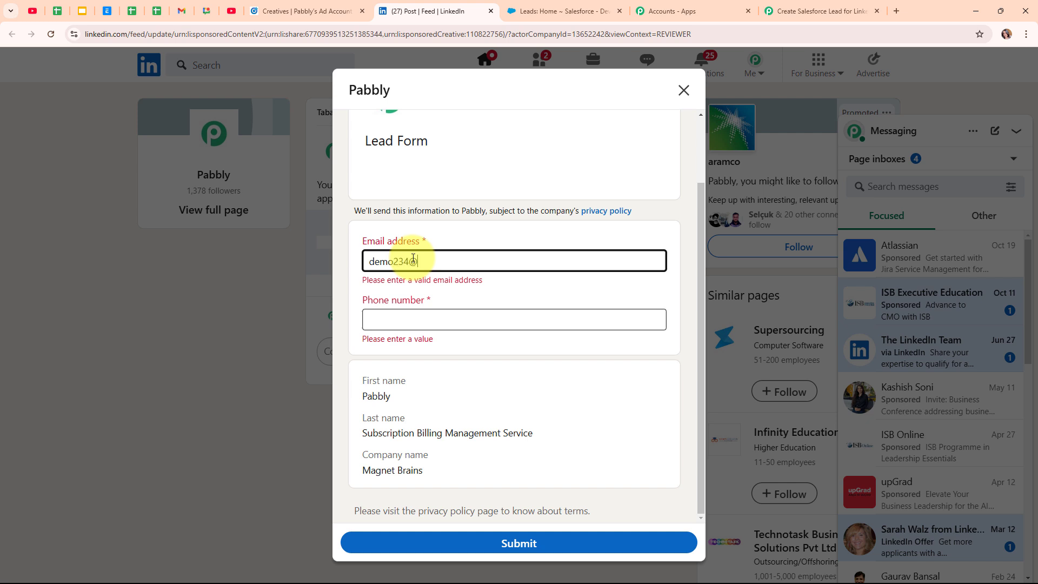
{"action": "left_click", "coordinate": [444, 326]}
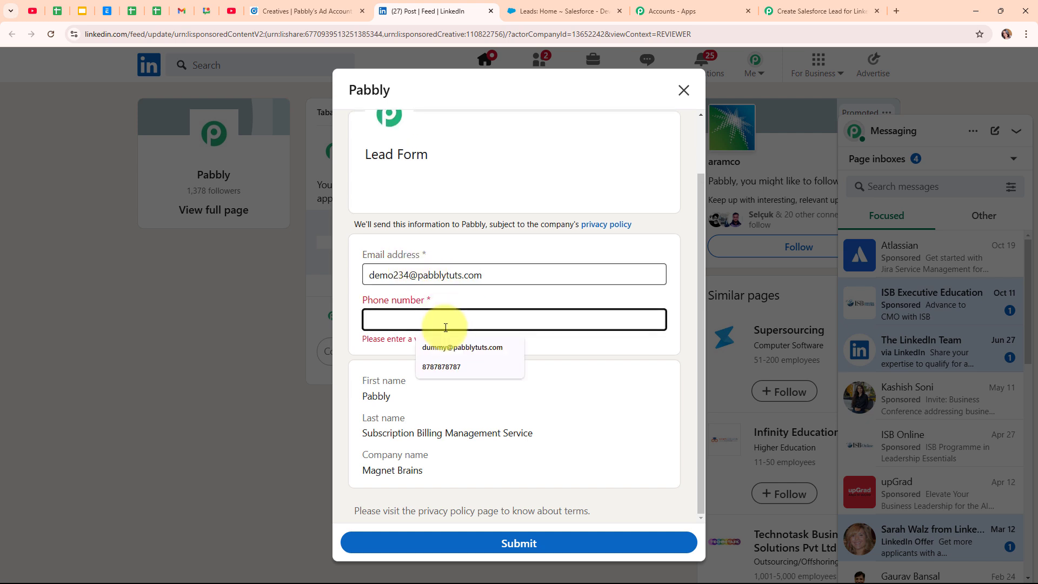
{"action": "type", "text": "8888888888"}
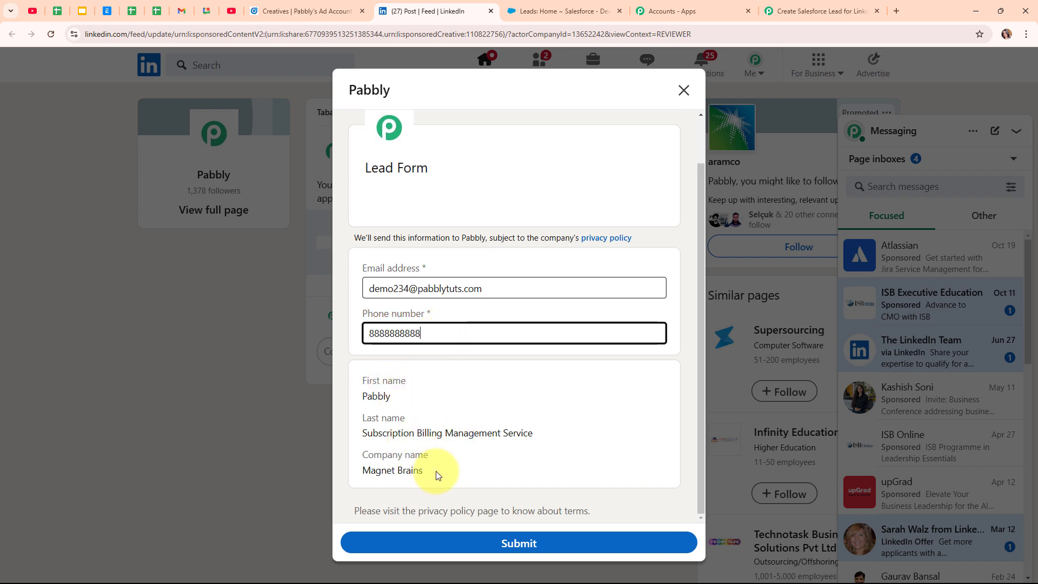
{"action": "left_click", "coordinate": [526, 550]}
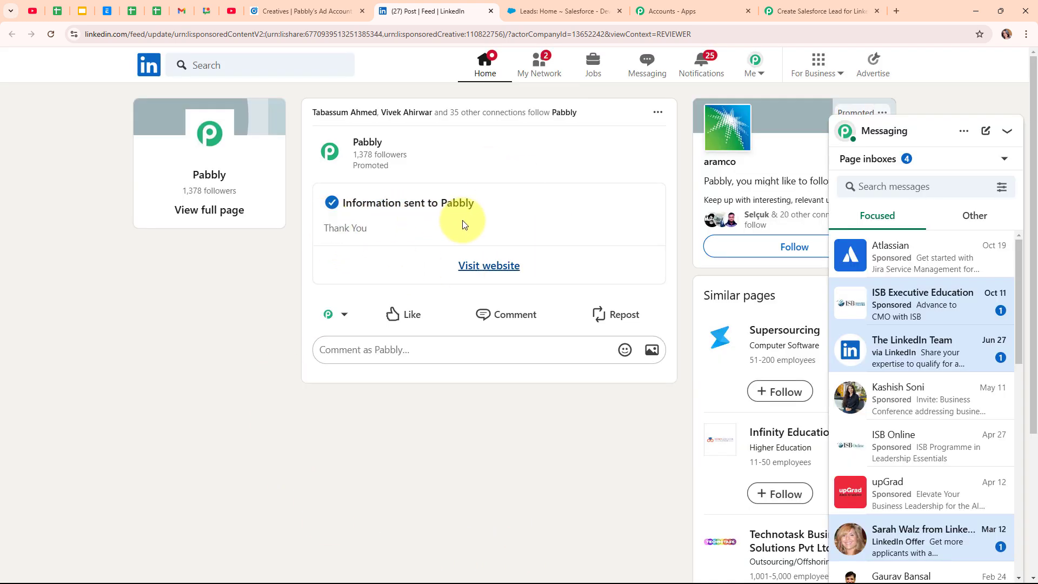
Save the LinkedIn trigger to fetch the test lead as Response A
{"action": "left_click", "coordinate": [814, 7]}
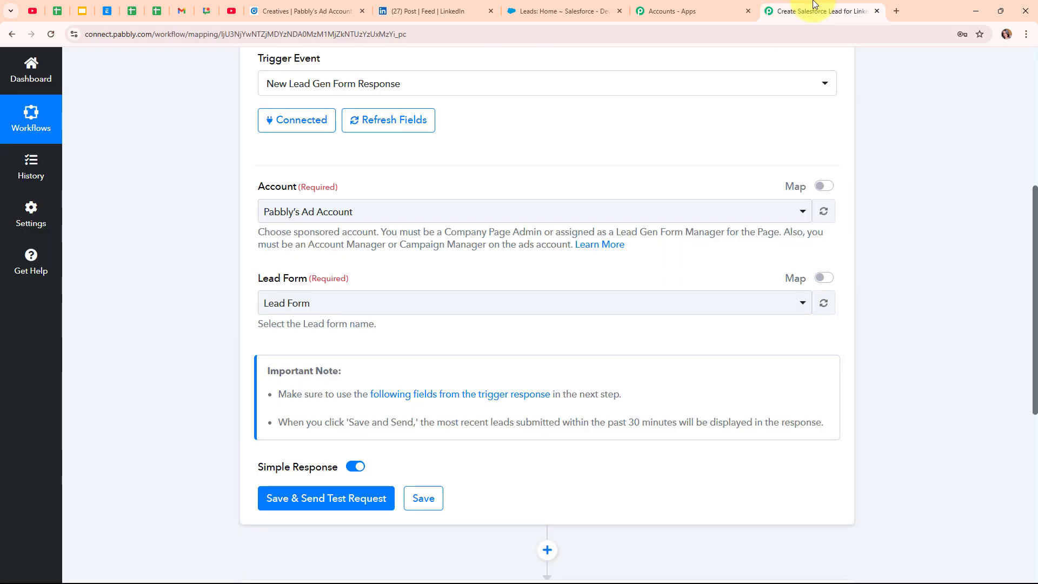
{"action": "left_click", "coordinate": [332, 510]}
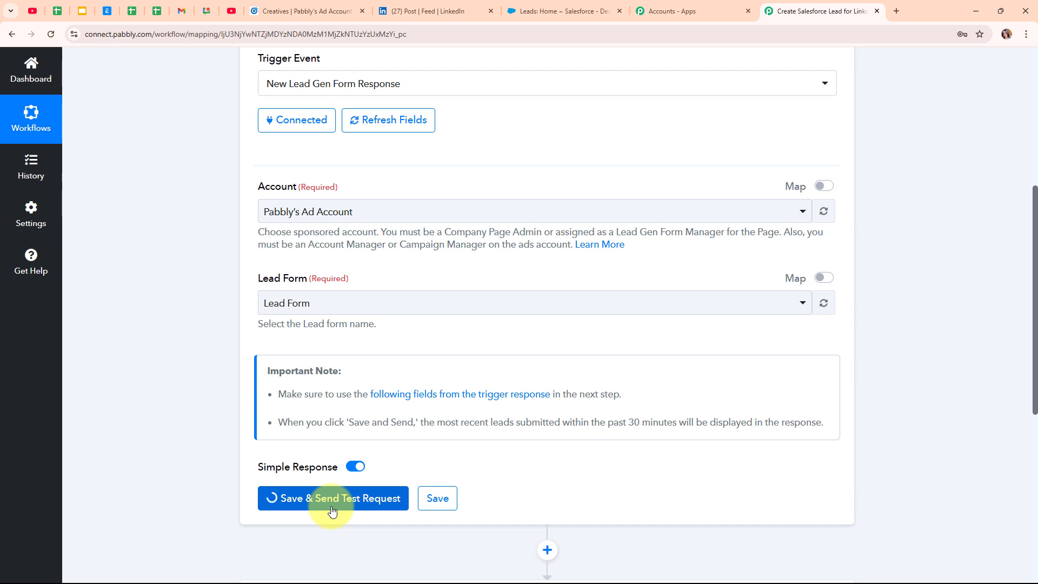
{"action": "scroll", "coordinate": [705, 406], "scroll_direction": "down", "scroll_amount": 2}
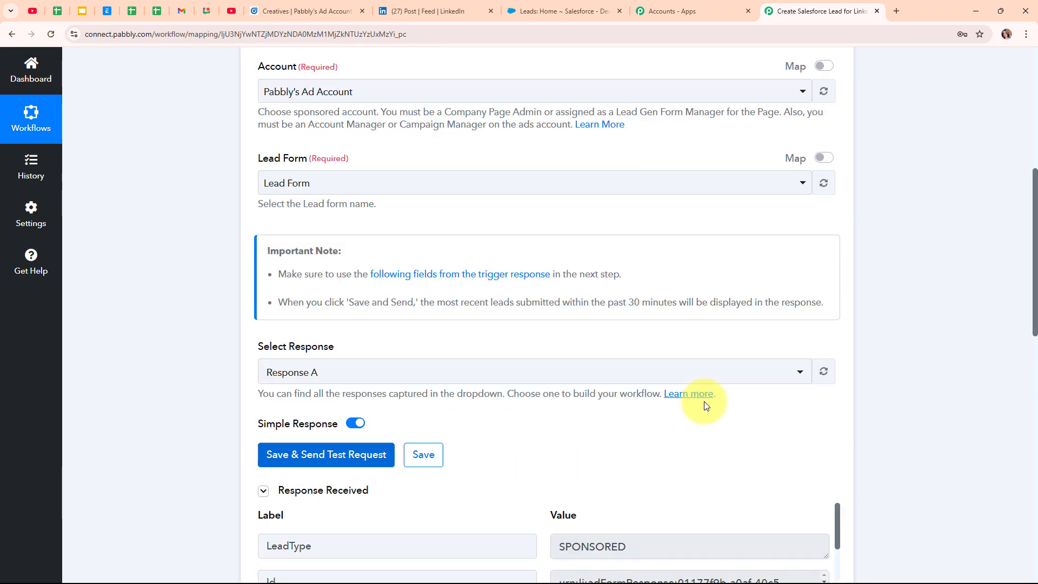
{"action": "scroll", "coordinate": [706, 406], "scroll_direction": "down", "scroll_amount": 4}
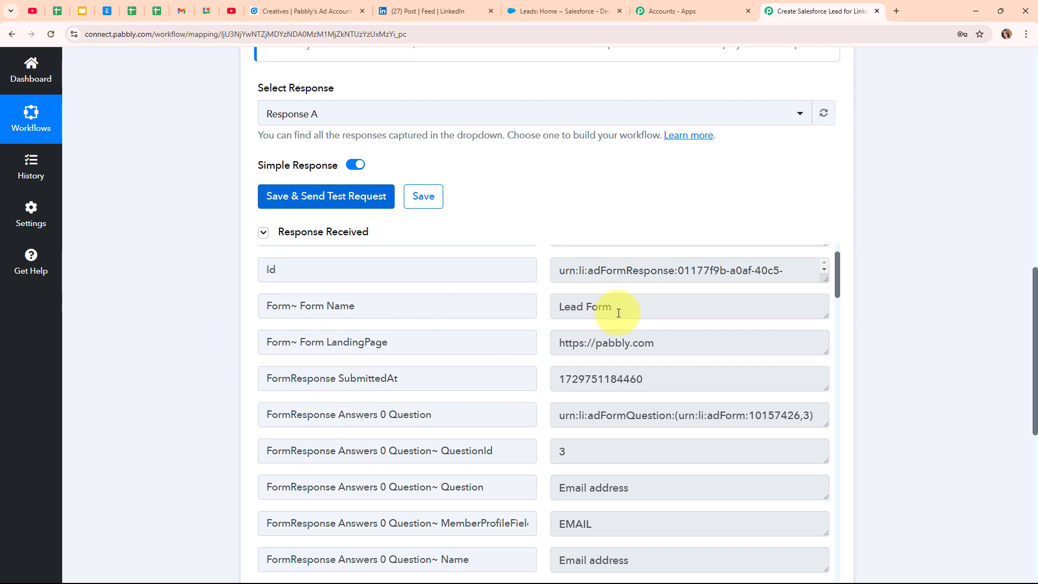
{"action": "scroll", "coordinate": [691, 341], "scroll_direction": "down", "scroll_amount": 3}
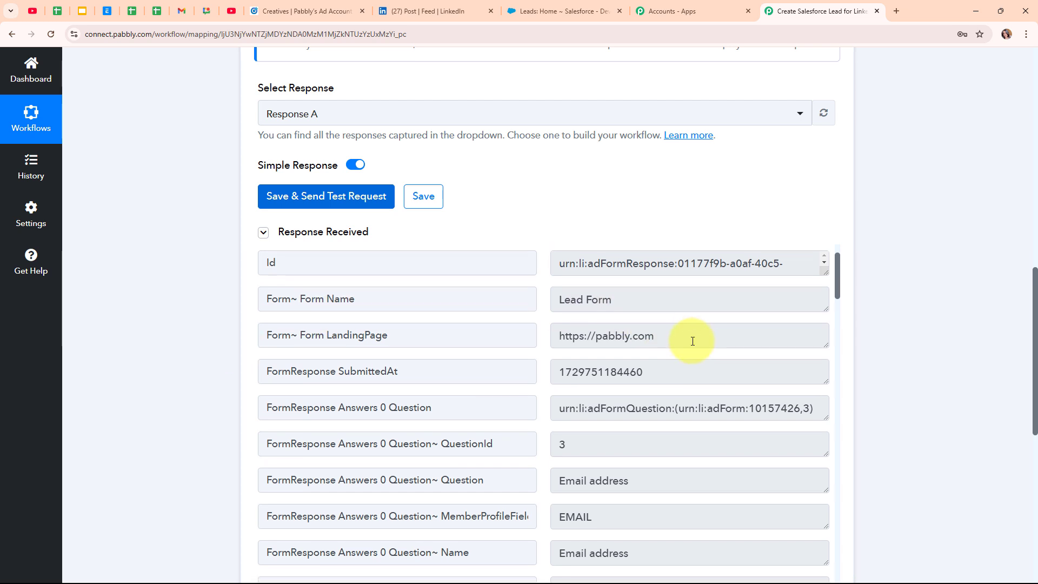
{"action": "scroll", "coordinate": [694, 343], "scroll_direction": "down", "scroll_amount": 2}
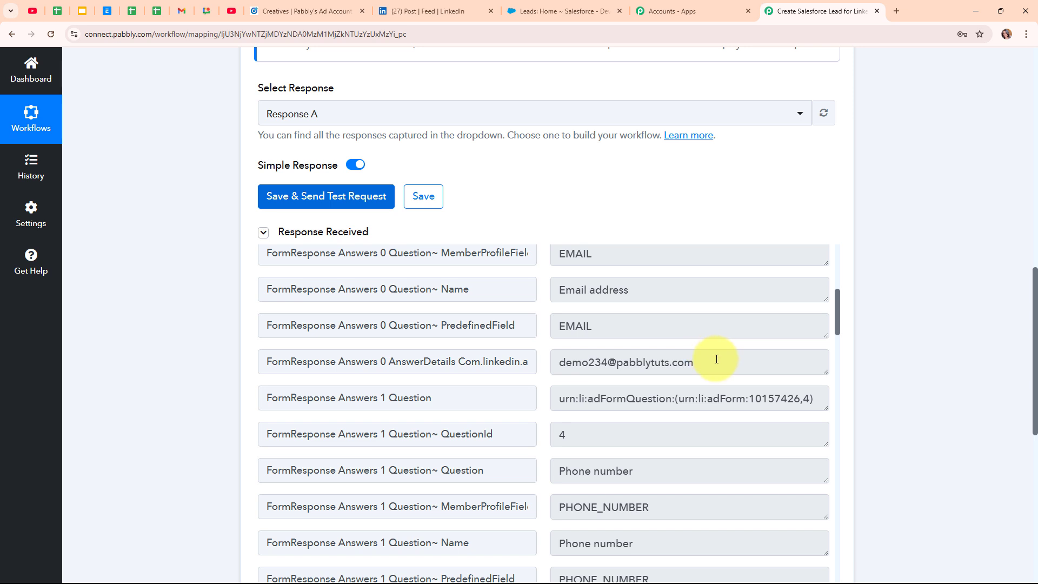
Inspect the captured email, last name, company and campaign fields, then return to the top
{"action": "left_click_drag", "start_coordinate": [717, 359], "coordinate": [535, 353]}
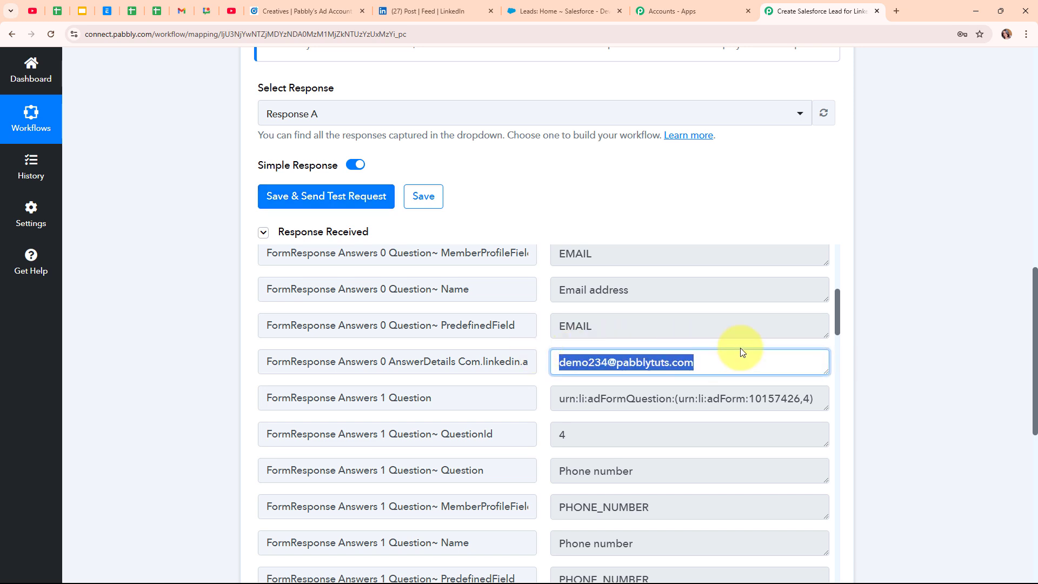
{"action": "scroll", "coordinate": [741, 348], "scroll_direction": "down", "scroll_amount": 6}
{"action": "left_click_drag", "start_coordinate": [644, 291], "coordinate": [482, 303]}
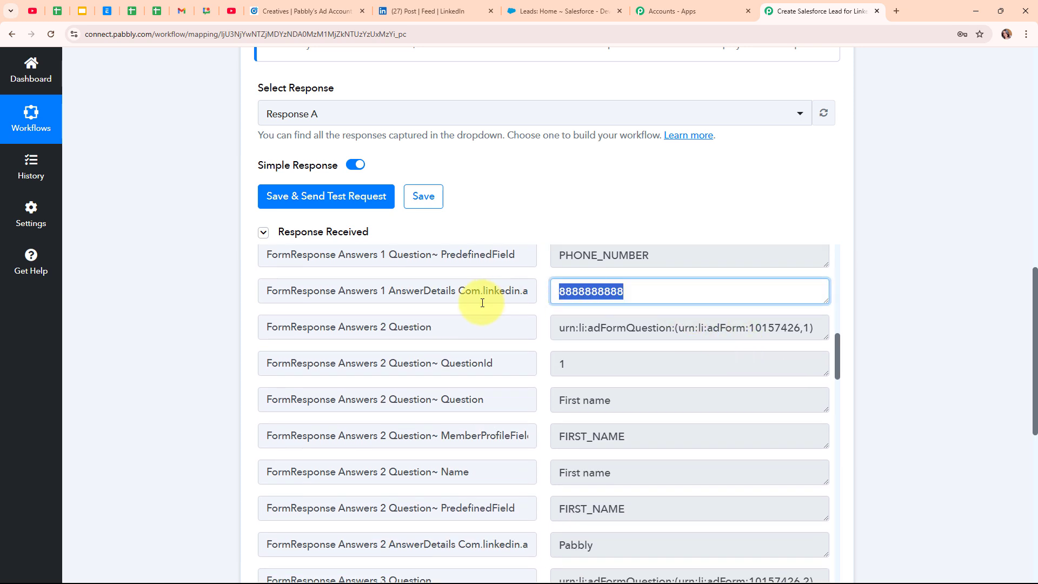
{"action": "scroll", "coordinate": [676, 379], "scroll_direction": "down", "scroll_amount": 5}
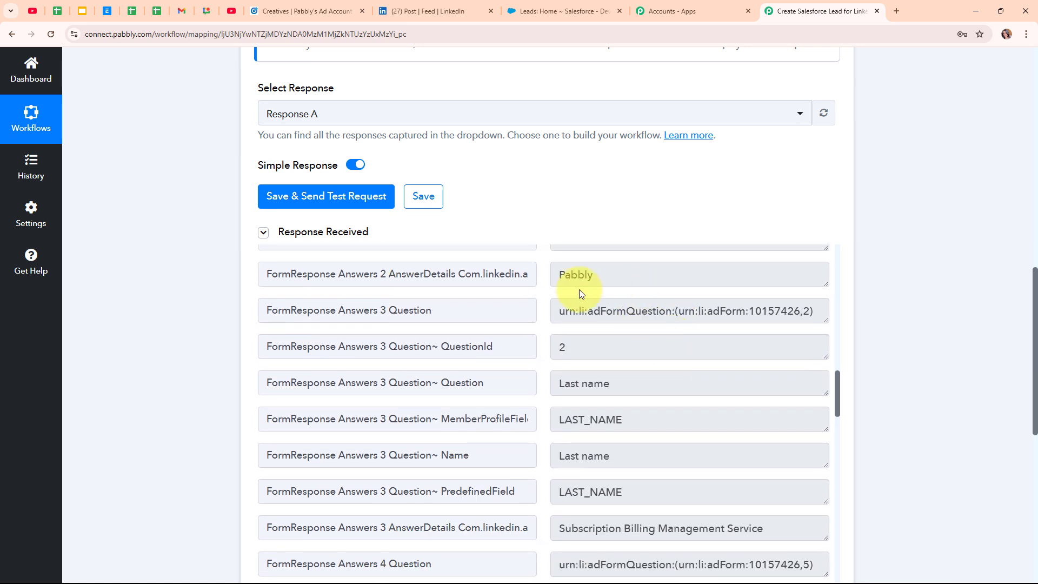
{"action": "scroll", "coordinate": [744, 436], "scroll_direction": "down", "scroll_amount": 3}
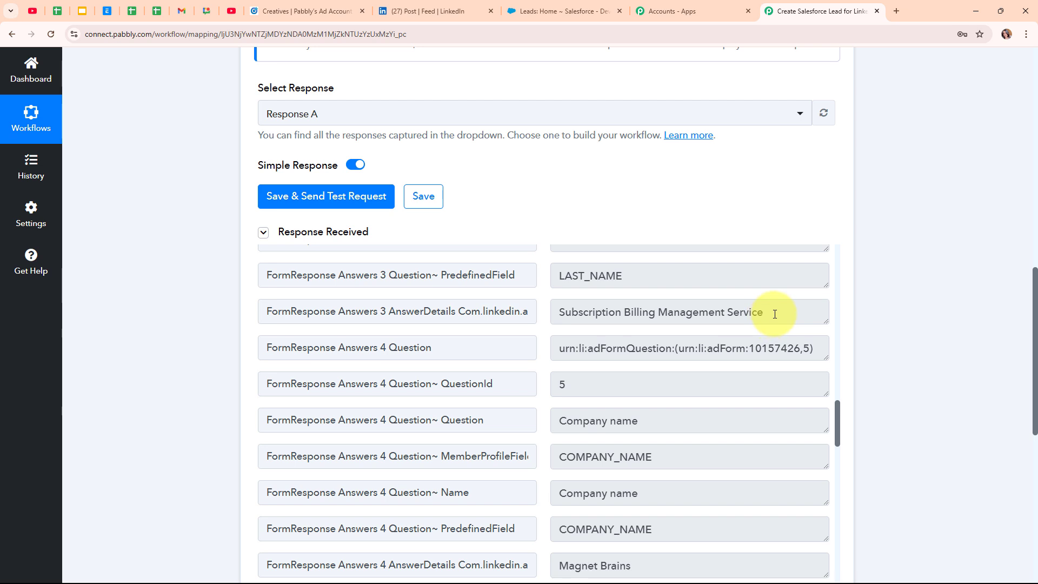
{"action": "left_click_drag", "start_coordinate": [770, 316], "coordinate": [413, 309]}
{"action": "scroll", "coordinate": [628, 402], "scroll_direction": "down", "scroll_amount": 2}
{"action": "scroll", "coordinate": [630, 407], "scroll_direction": "down", "scroll_amount": 3}
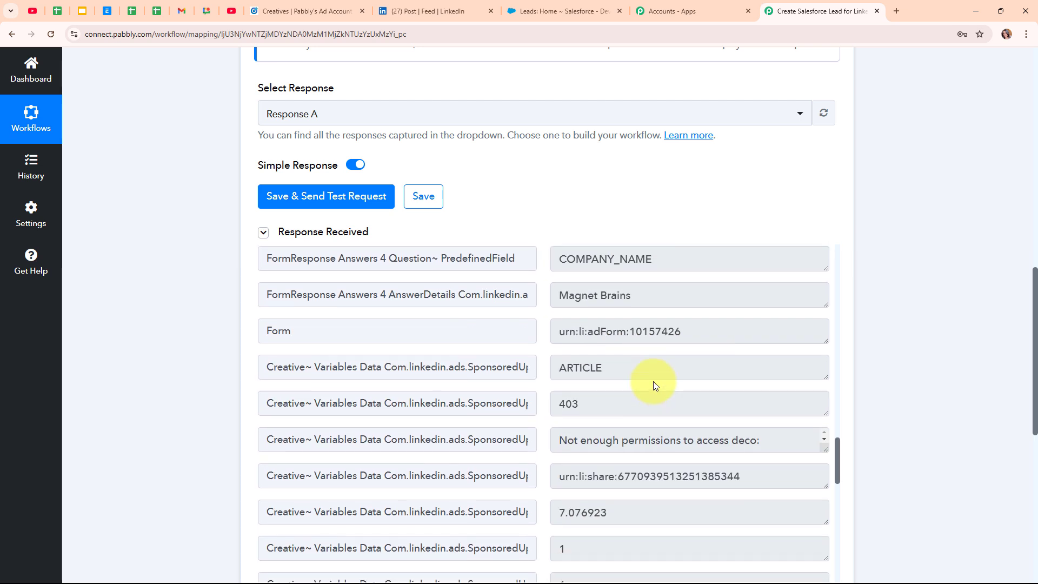
{"action": "left_click_drag", "start_coordinate": [656, 290], "coordinate": [484, 331]}
{"action": "scroll", "coordinate": [704, 394], "scroll_direction": "down", "scroll_amount": 10}
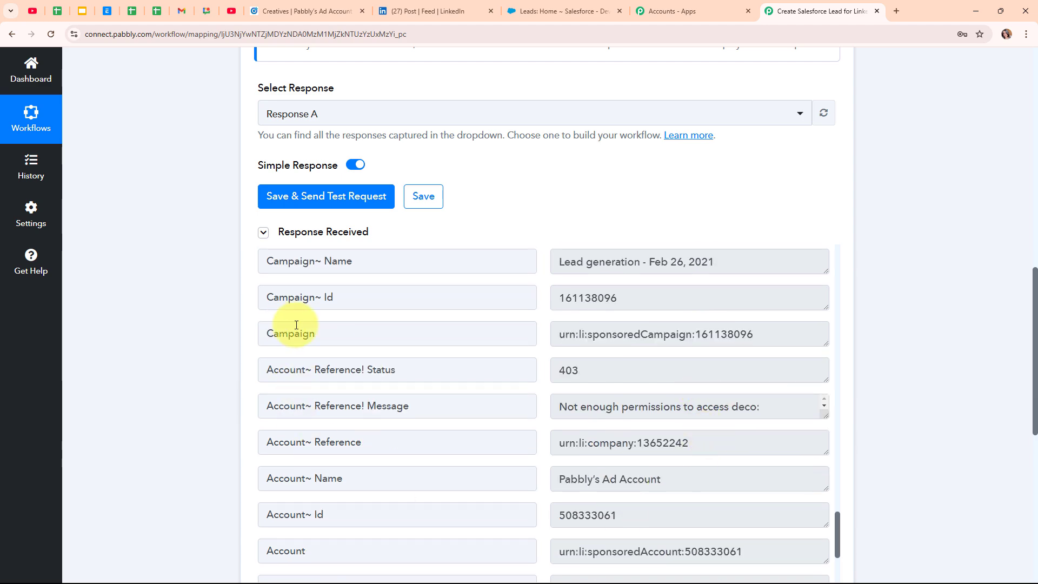
{"action": "scroll", "coordinate": [816, 218], "scroll_direction": "up", "scroll_amount": 4}
{"action": "scroll", "coordinate": [849, 255], "scroll_direction": "up", "scroll_amount": 11}
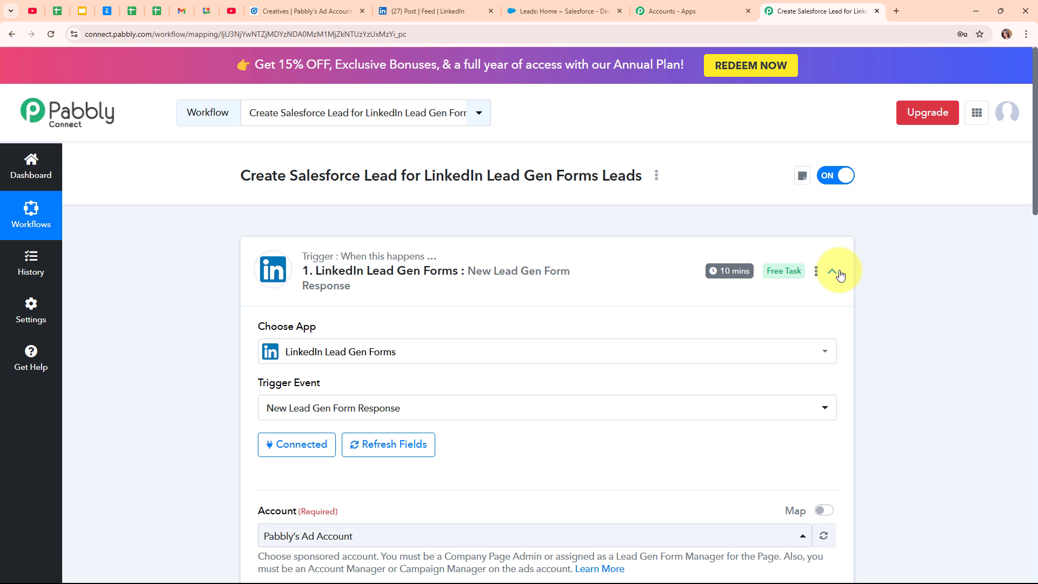
Collapse the LinkedIn trigger and set the action step to Salesforce with the Create Lead event
{"action": "left_click", "coordinate": [836, 274]}
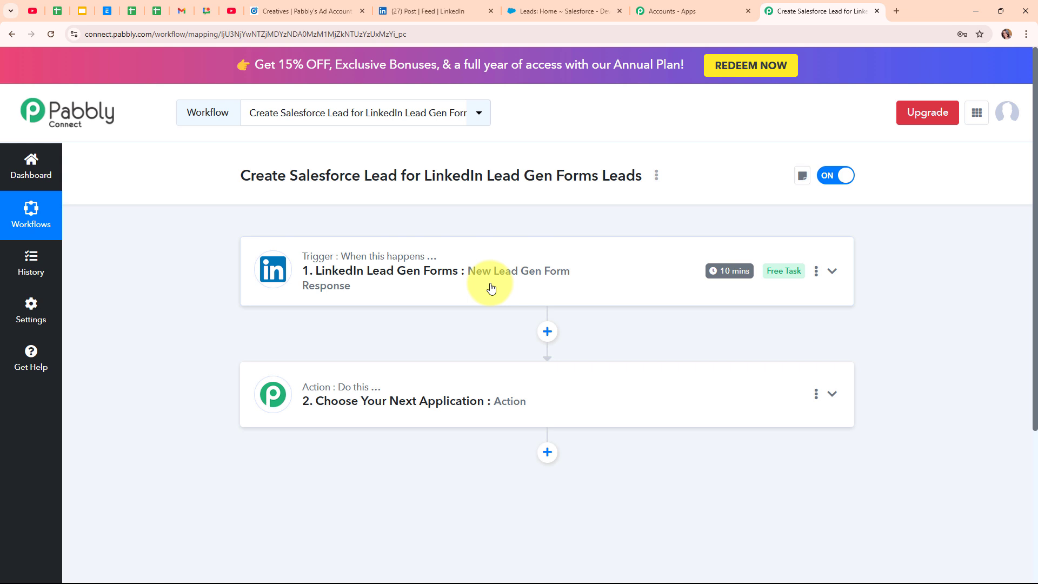
{"action": "left_click", "coordinate": [523, 391]}
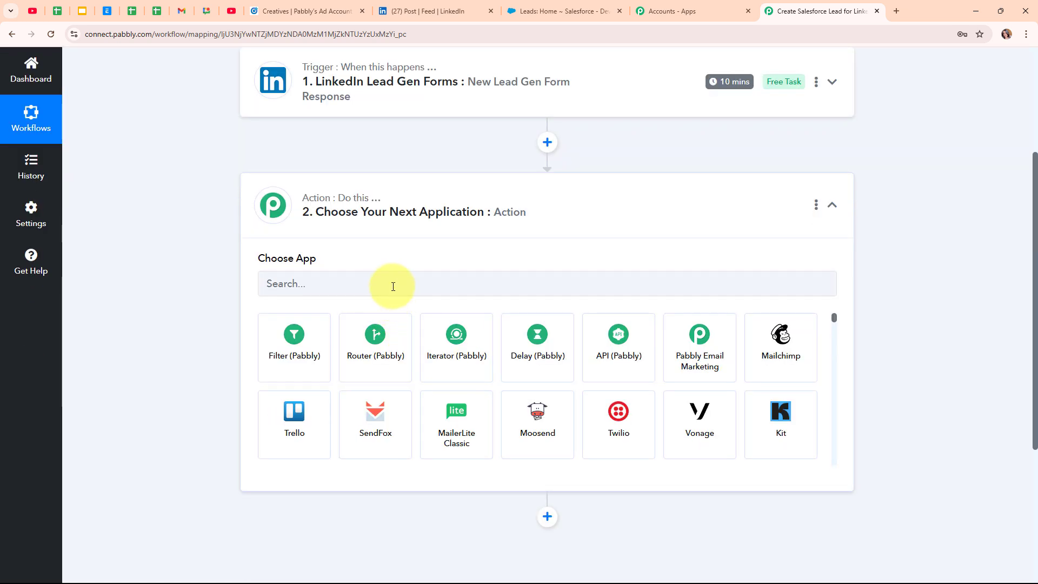
{"action": "left_click", "coordinate": [393, 286]}
{"action": "type", "text": "s"}
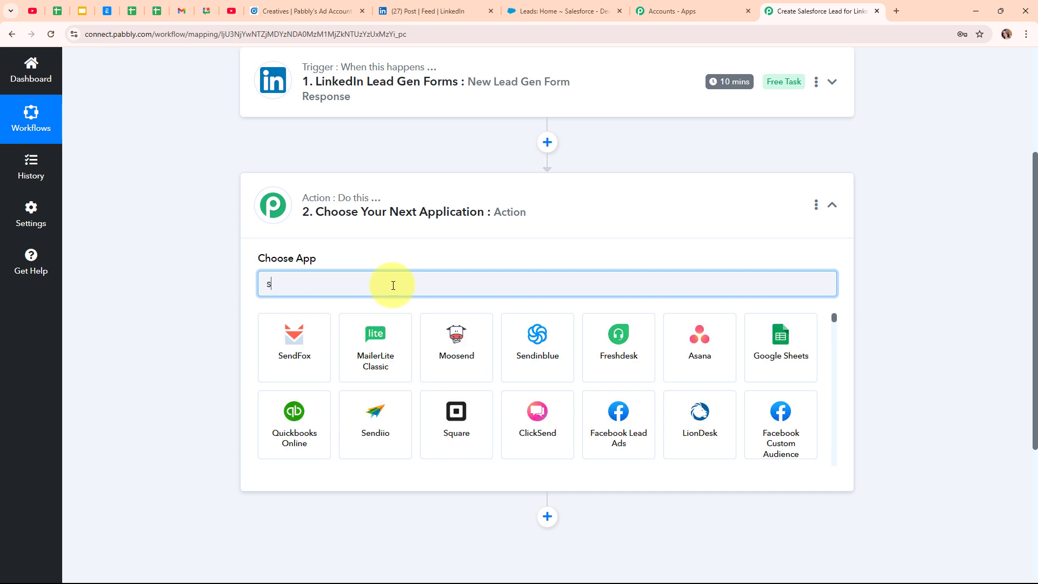
{"action": "type", "text": "alesf"}
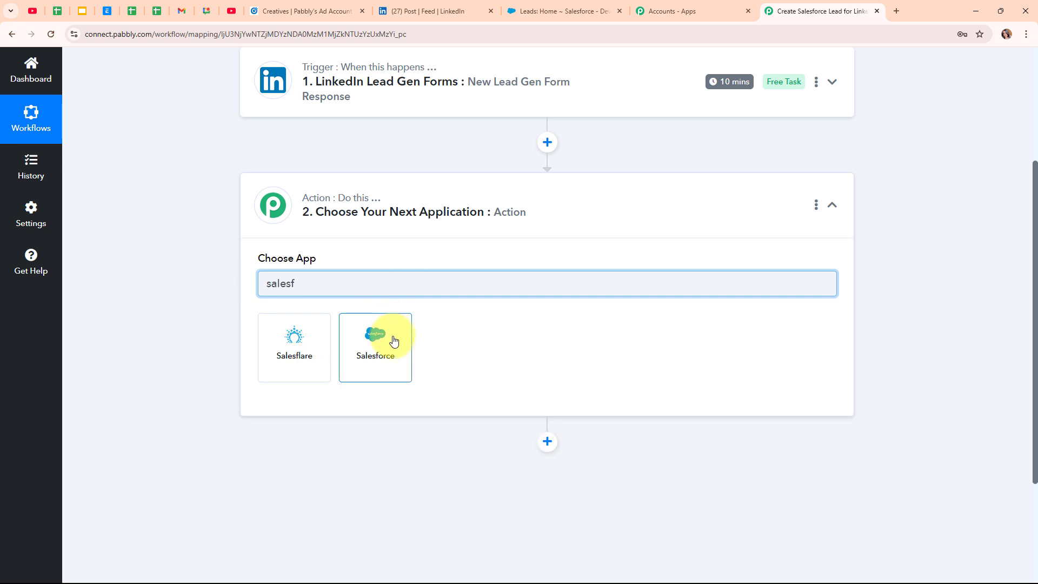
{"action": "left_click", "coordinate": [393, 340]}
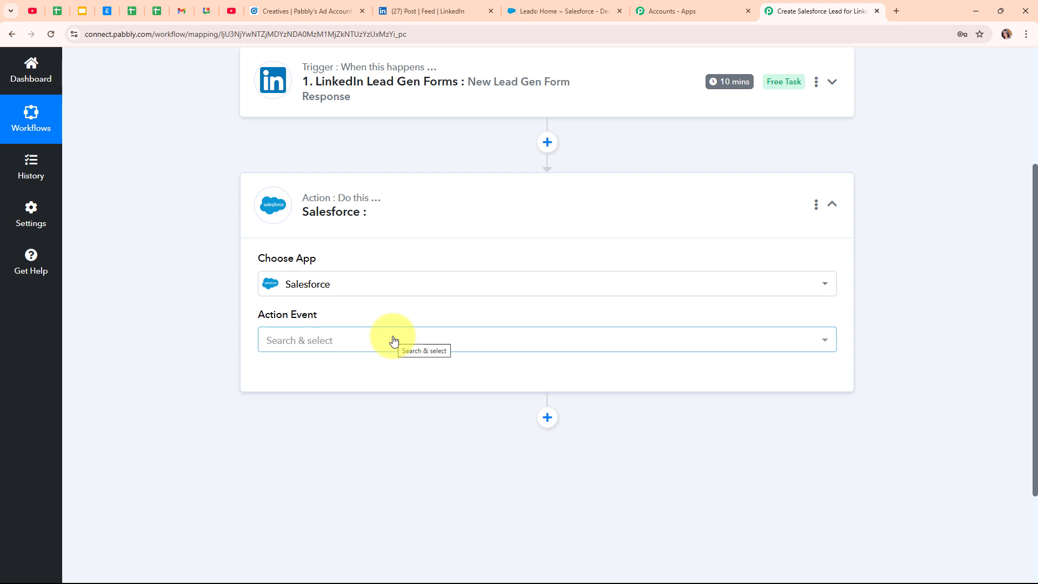
{"action": "left_click", "coordinate": [310, 339]}
{"action": "scroll", "coordinate": [349, 219], "scroll_direction": "down", "scroll_amount": 2}
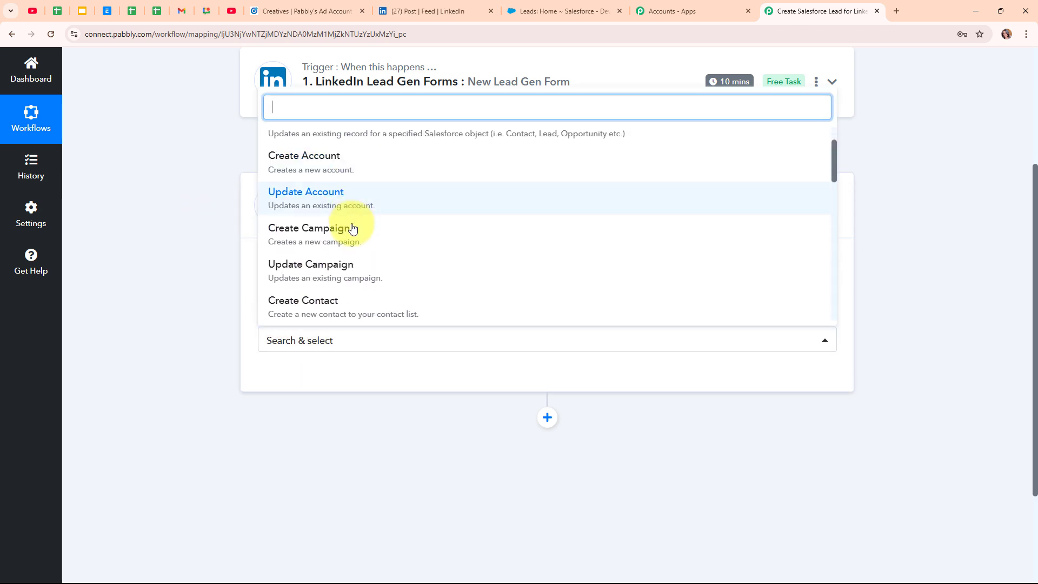
{"action": "scroll", "coordinate": [355, 232], "scroll_direction": "down", "scroll_amount": 1}
{"action": "left_click", "coordinate": [362, 268]}
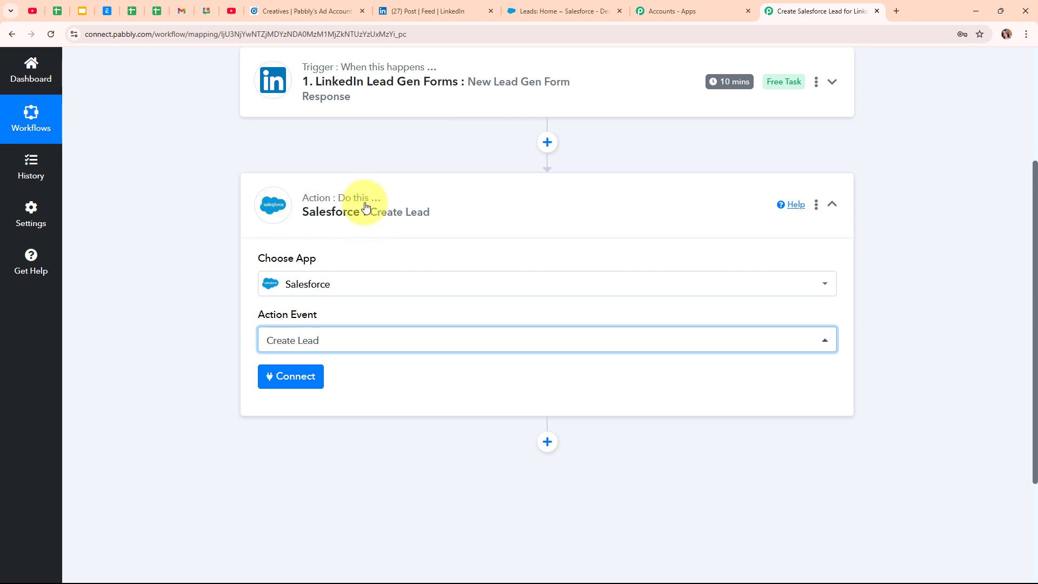
Add a new Salesforce connection and allow Pabbly Connect access in the authorisation popup
{"action": "left_click", "coordinate": [316, 379]}
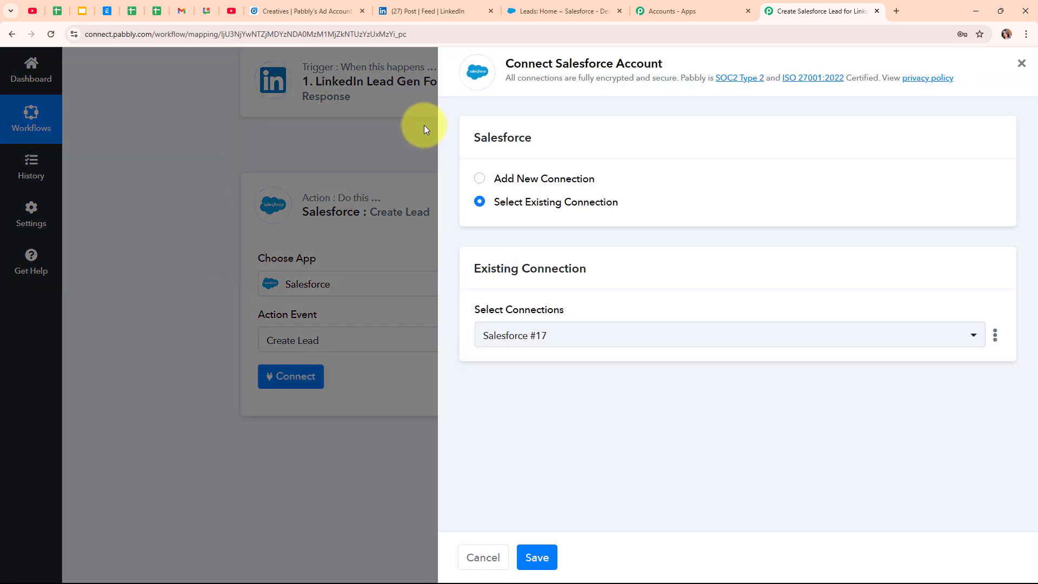
{"action": "left_click", "coordinate": [479, 180]}
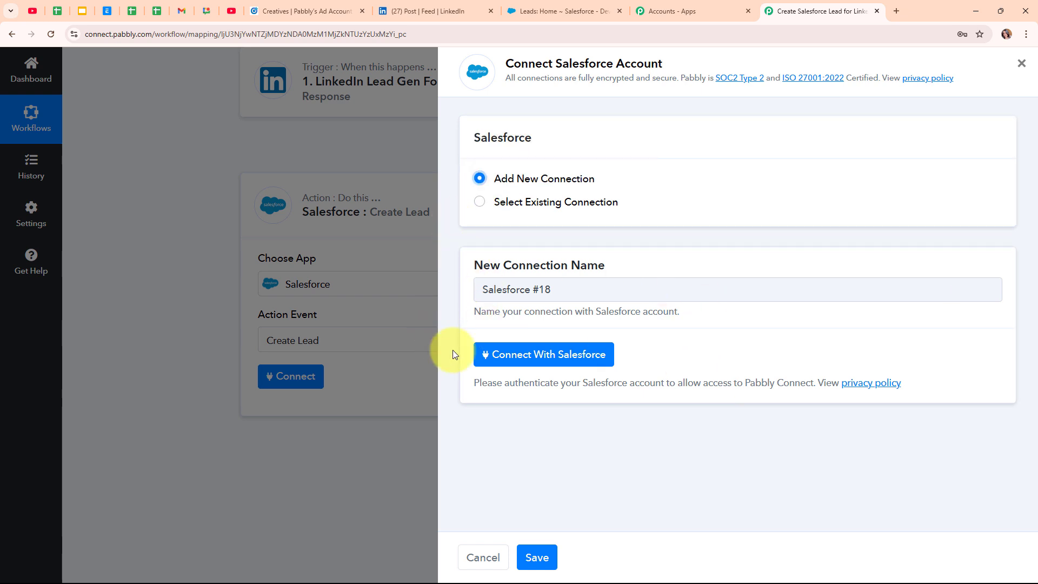
{"action": "left_click", "coordinate": [563, 353]}
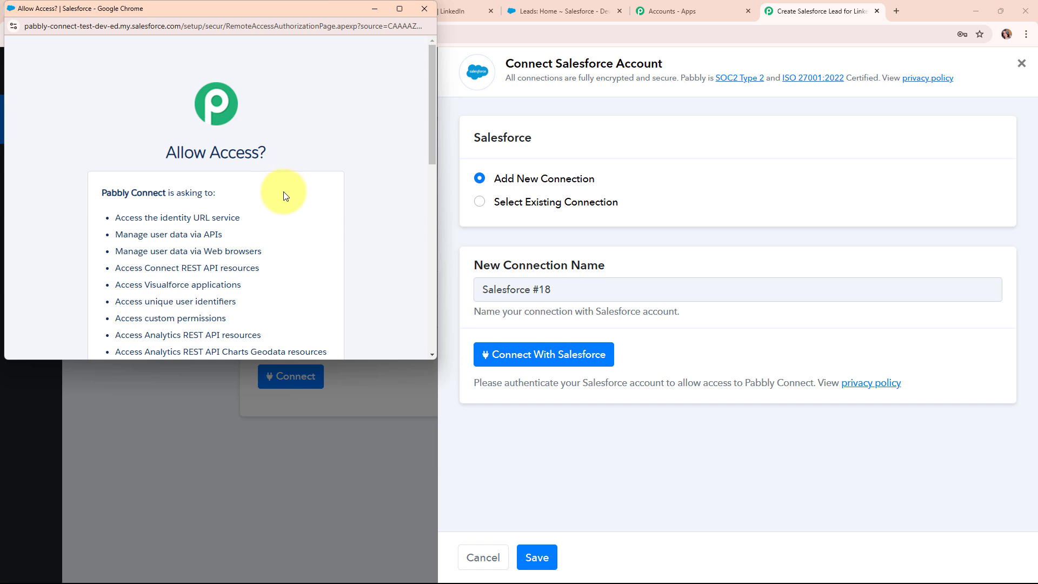
{"action": "scroll", "coordinate": [352, 251], "scroll_direction": "down", "scroll_amount": 10}
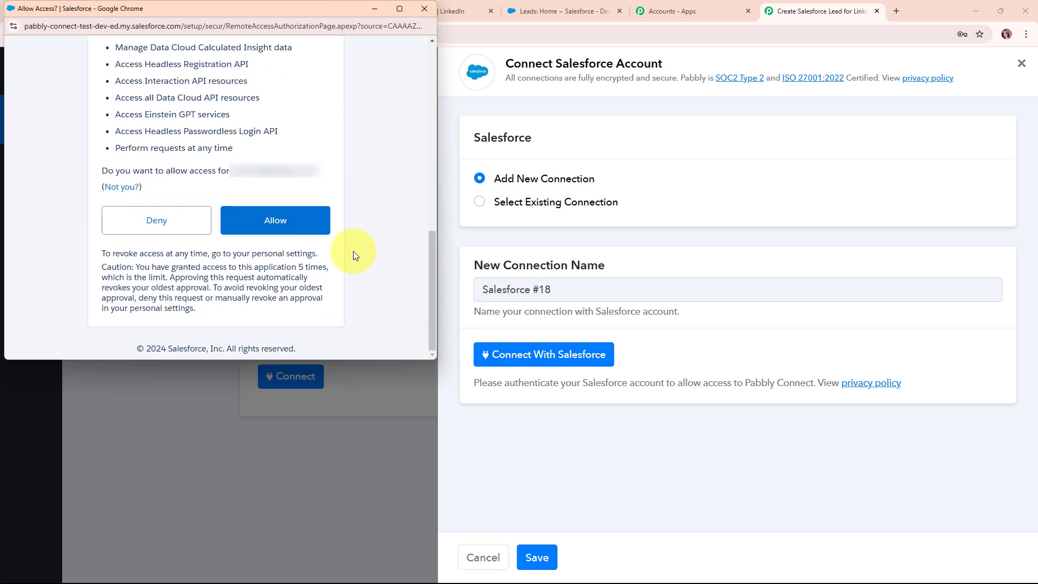
{"action": "left_click", "coordinate": [290, 219]}
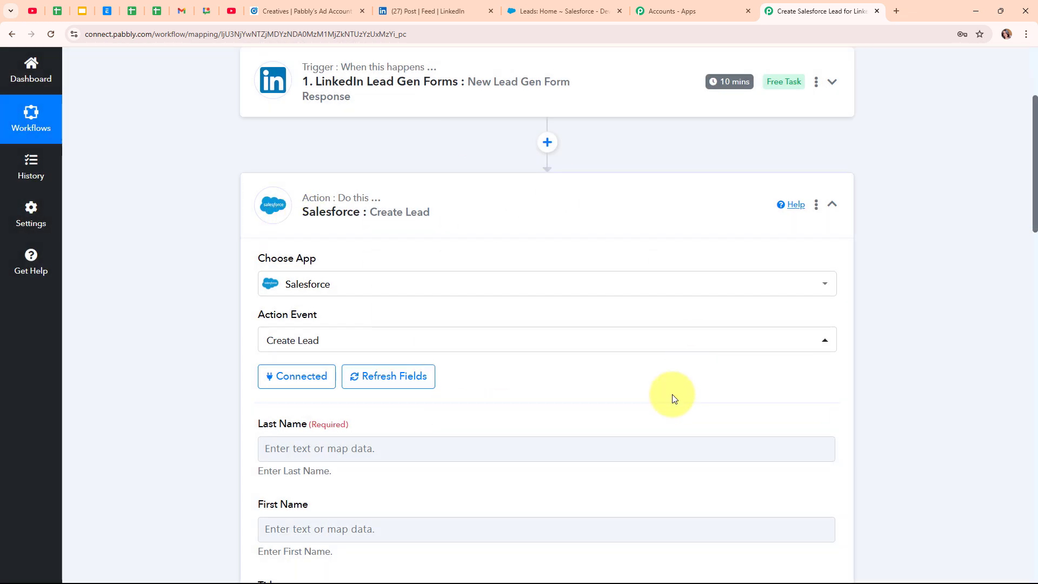
Map the form's Last Name and First Name answers into the lead's Last Name and First Name
{"action": "scroll", "coordinate": [672, 398], "scroll_direction": "down", "scroll_amount": 5}
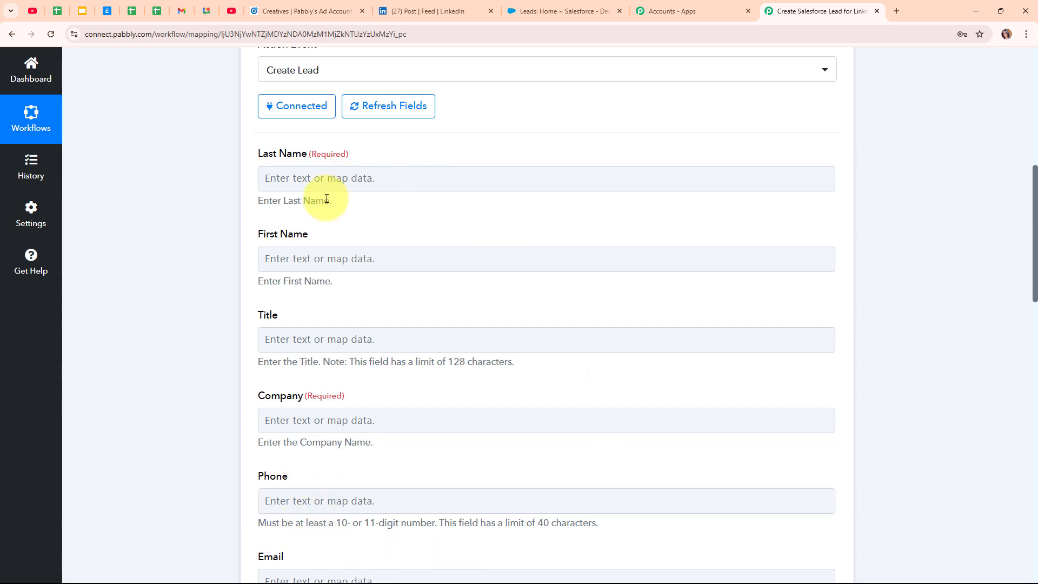
{"action": "left_click", "coordinate": [262, 172]}
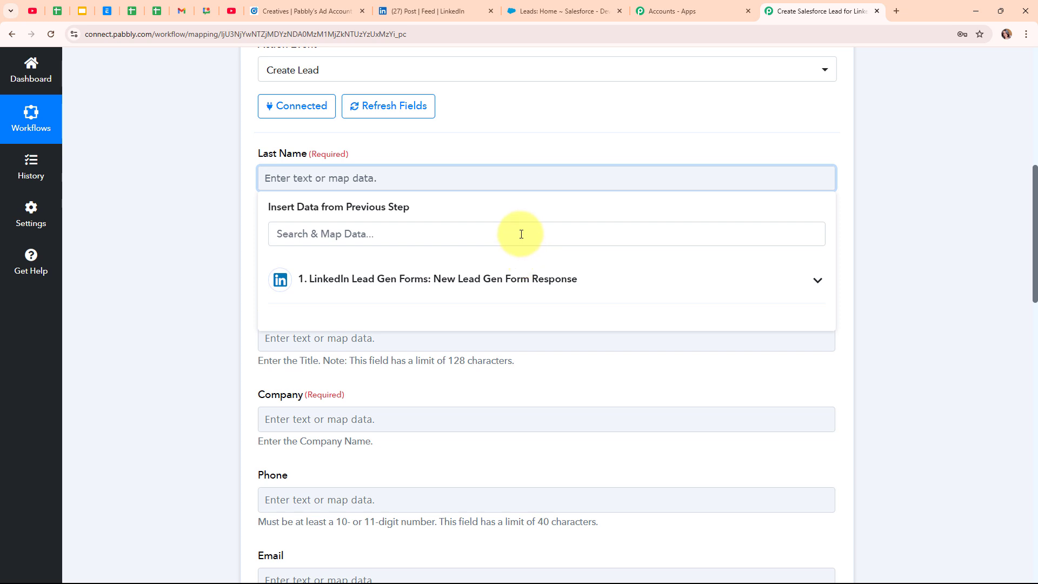
{"action": "left_click", "coordinate": [521, 234]}
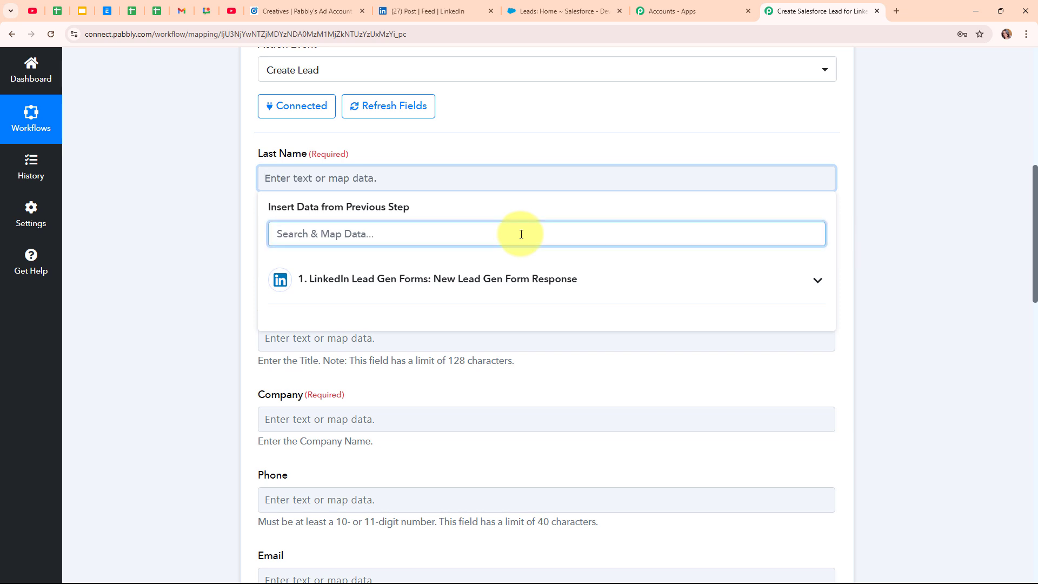
{"action": "type", "text": "las"}
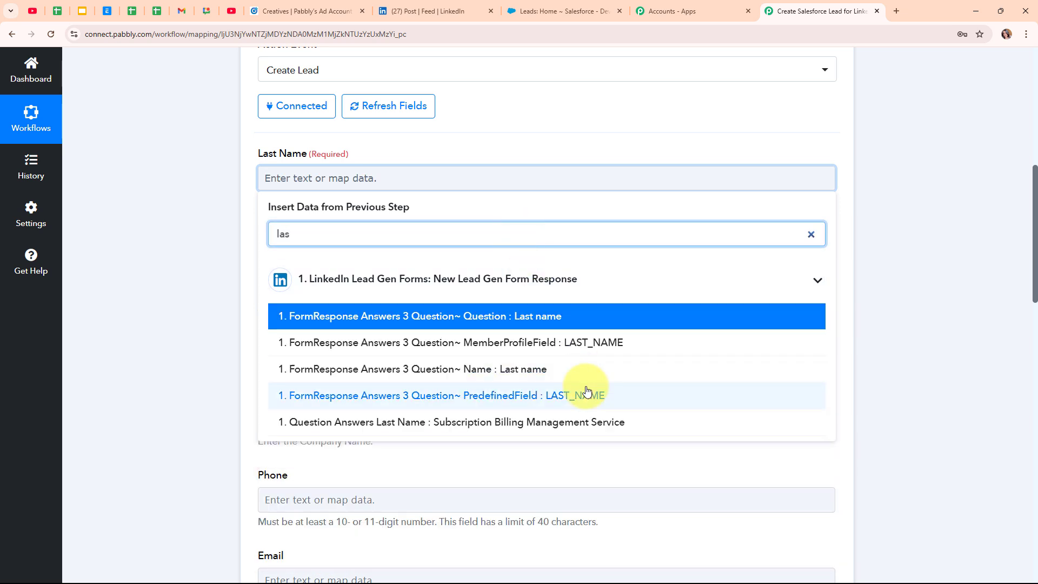
{"action": "left_click", "coordinate": [593, 426]}
{"action": "left_click", "coordinate": [191, 284]}
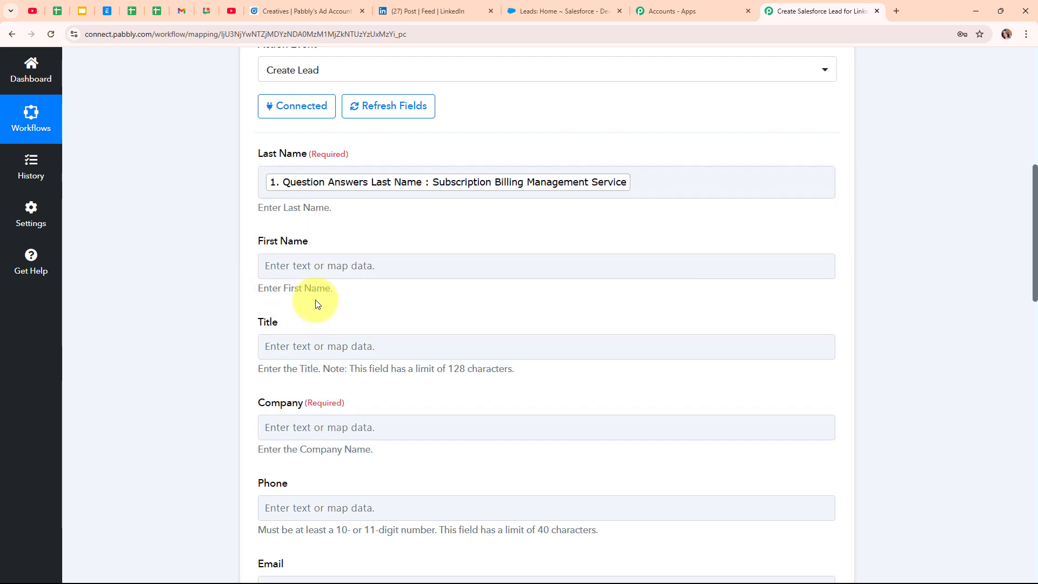
{"action": "scroll", "coordinate": [304, 208], "scroll_direction": "down", "scroll_amount": 1}
{"action": "left_click", "coordinate": [304, 209]}
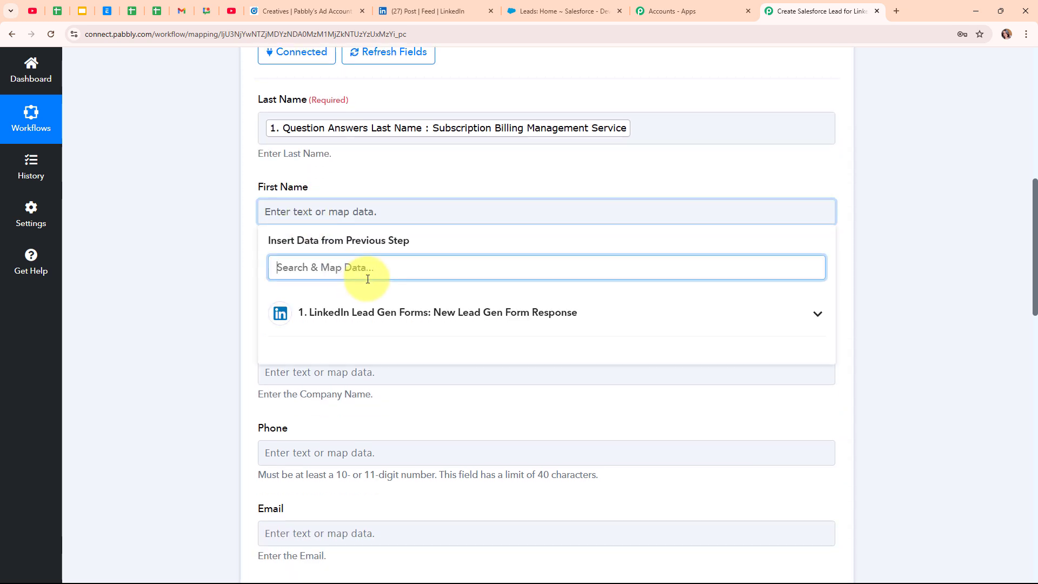
{"action": "type", "text": "fir"}
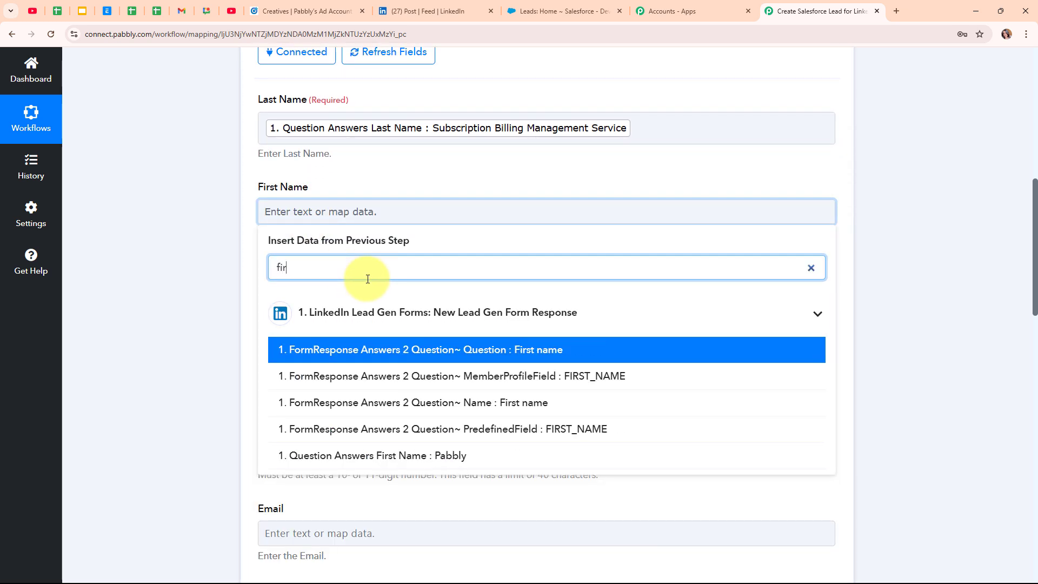
{"action": "left_click", "coordinate": [442, 458]}
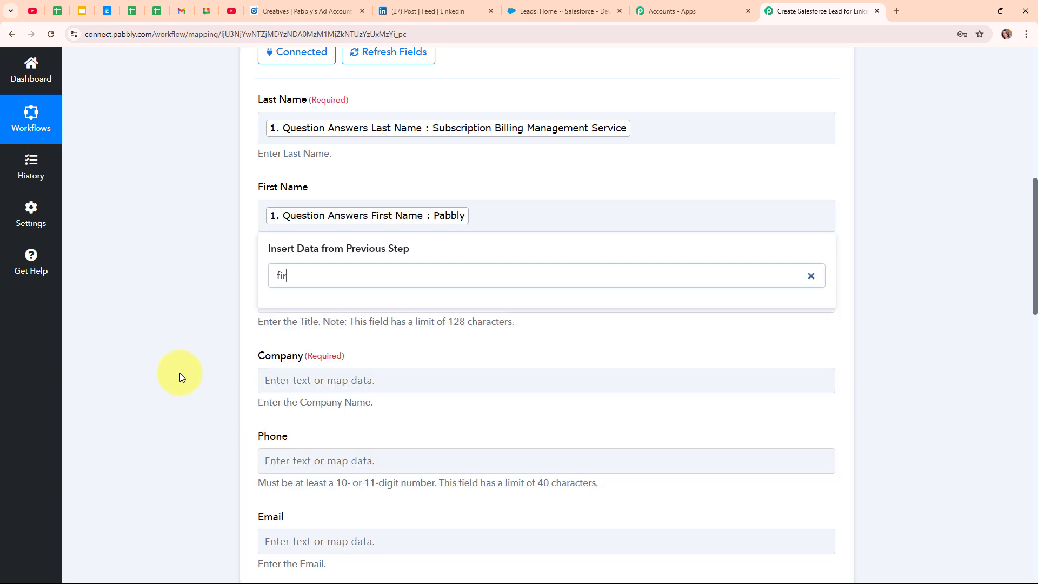
{"action": "left_click", "coordinate": [179, 372]}
Map the form's Company Name and Phone Number answers into the lead's Company and Phone fields
{"action": "scroll", "coordinate": [528, 394], "scroll_direction": "down", "scroll_amount": 3}
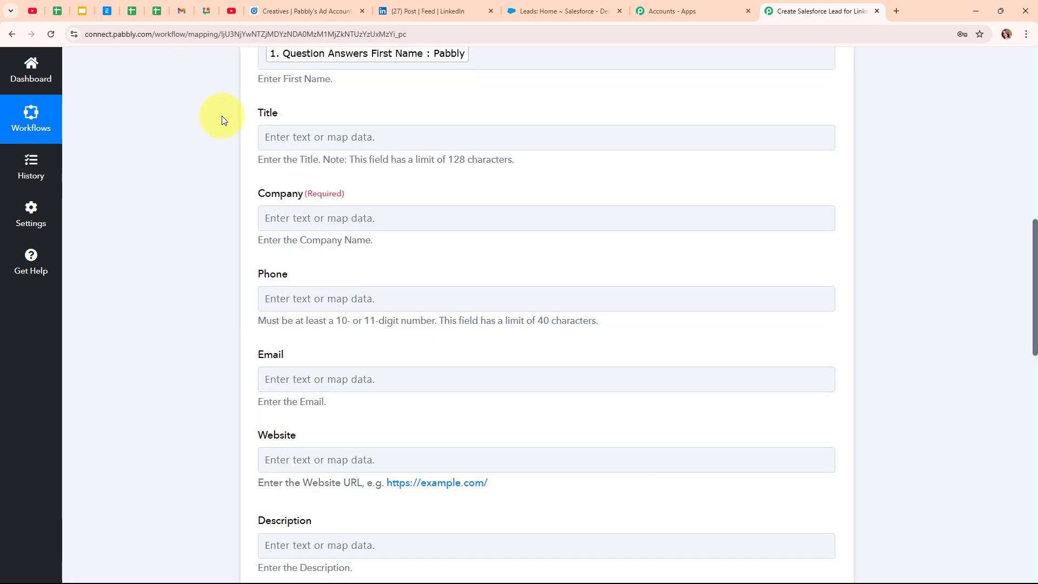
{"action": "left_click", "coordinate": [331, 217]}
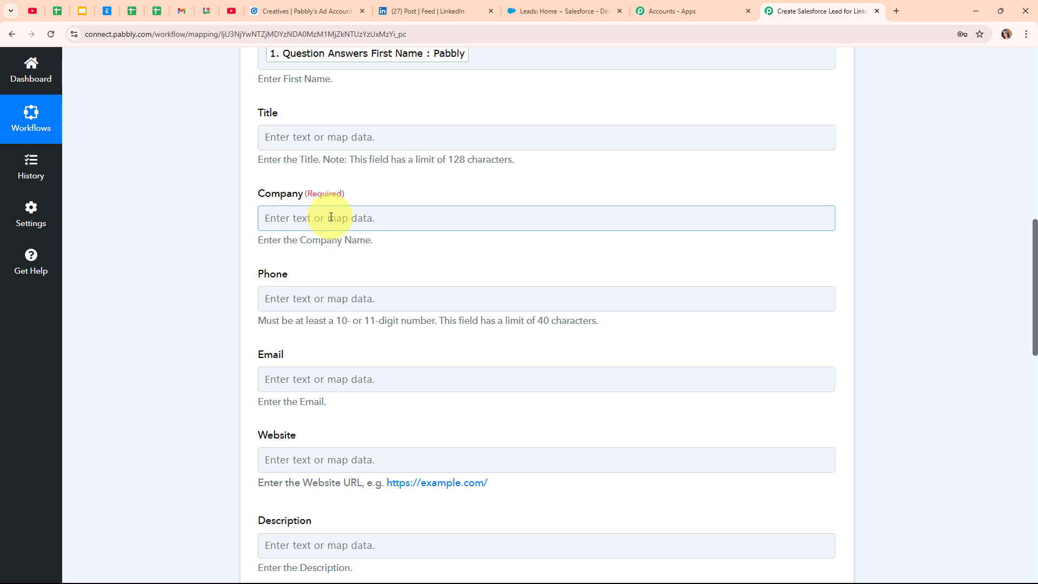
{"action": "left_click", "coordinate": [331, 217]}
{"action": "left_click", "coordinate": [388, 264]}
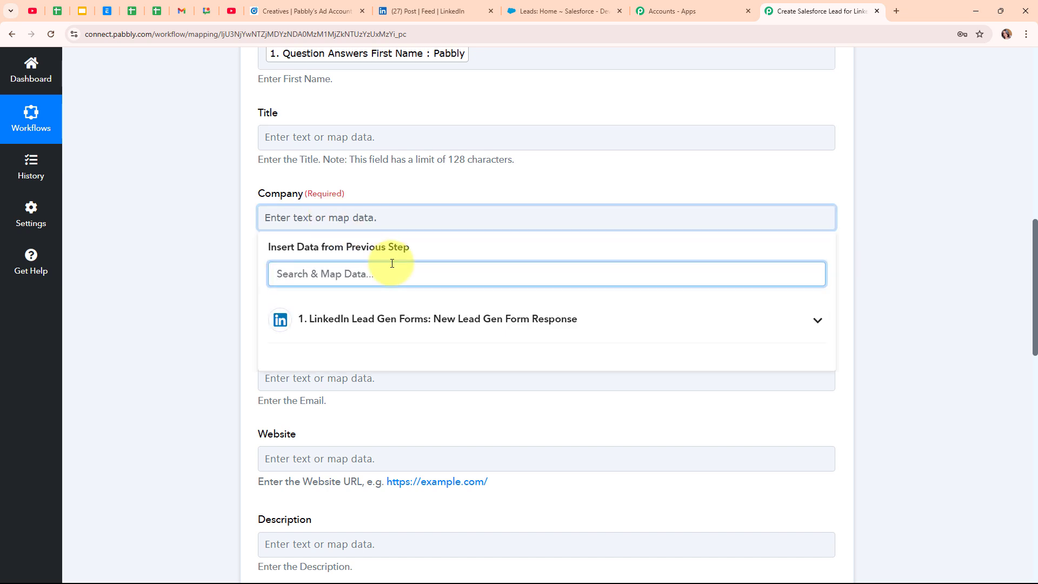
{"action": "type", "text": "com"}
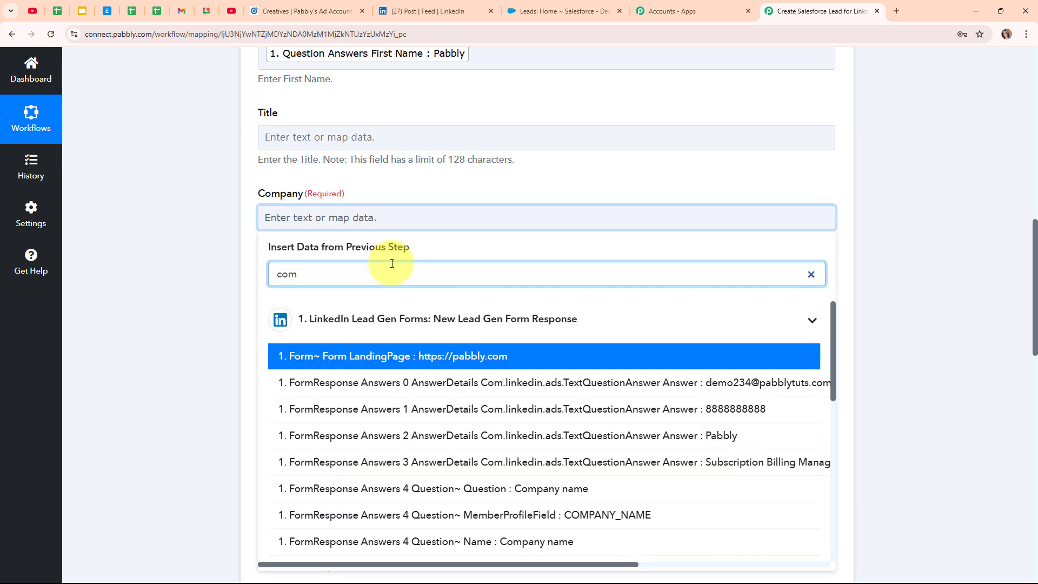
{"action": "scroll", "coordinate": [484, 546], "scroll_direction": "down", "scroll_amount": 10}
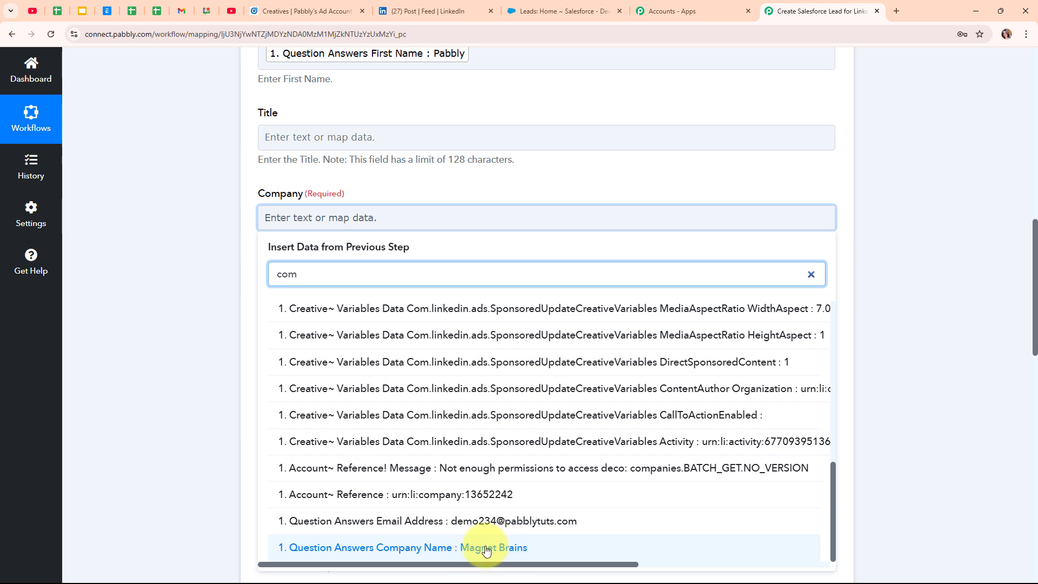
{"action": "left_click", "coordinate": [486, 549]}
{"action": "left_click", "coordinate": [138, 197]}
{"action": "scroll", "coordinate": [632, 305], "scroll_direction": "down", "scroll_amount": 3}
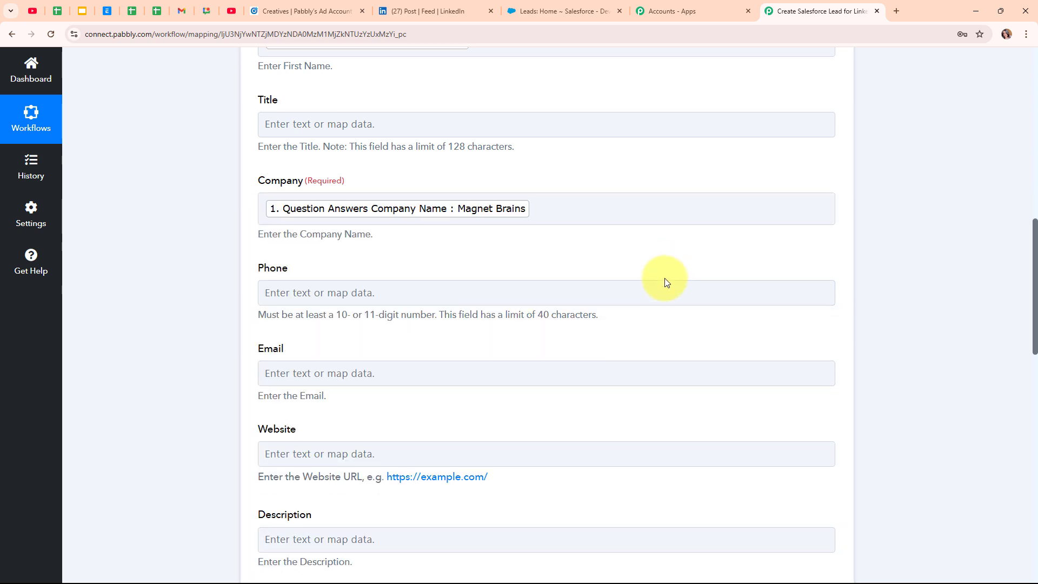
{"action": "left_click", "coordinate": [383, 143]}
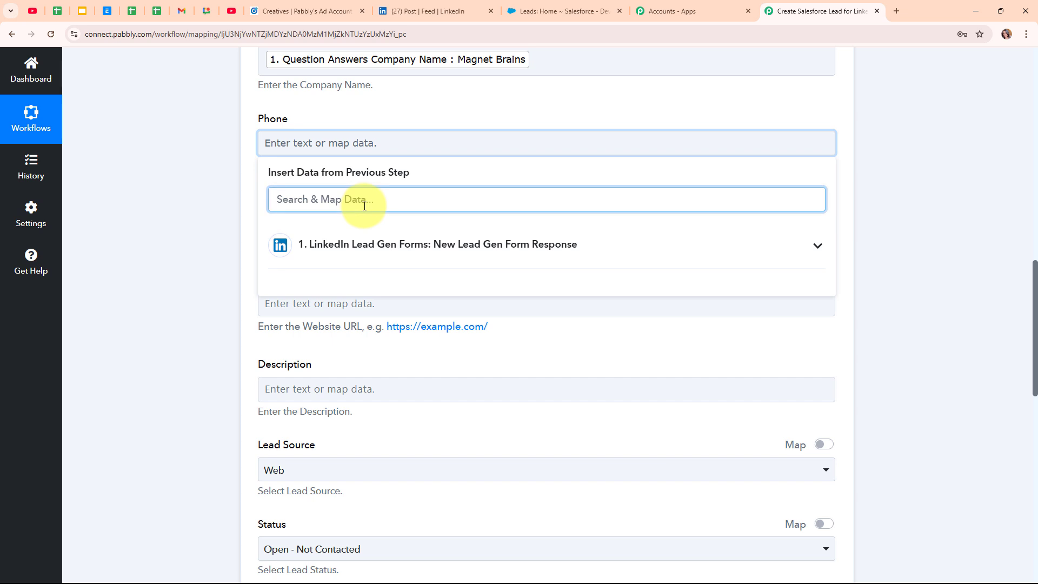
{"action": "type", "text": "pho"}
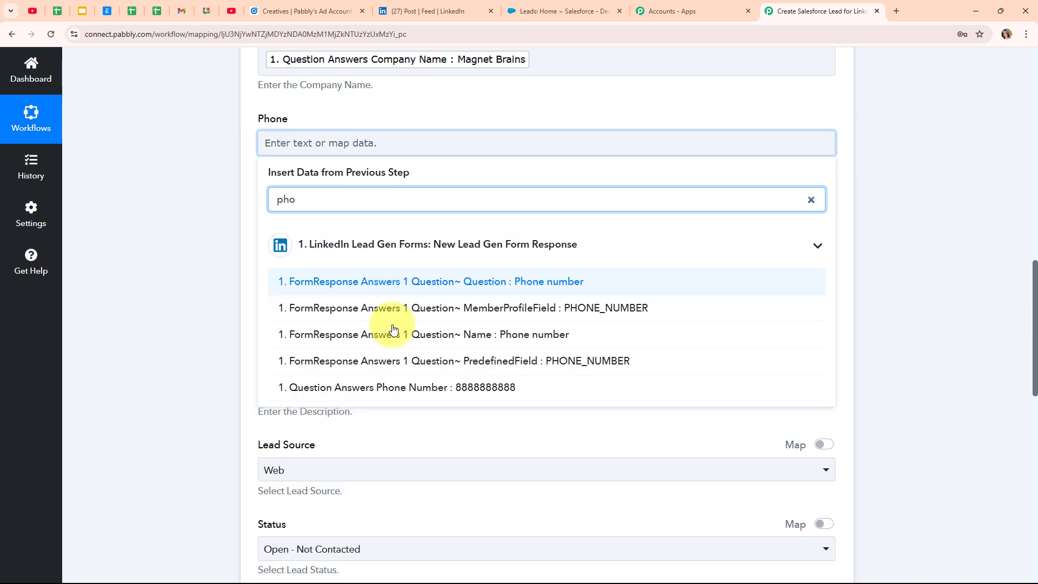
{"action": "left_click", "coordinate": [424, 387]}
{"action": "left_click", "coordinate": [106, 258]}
Map the form's Email Address answer into the lead's Email field
{"action": "scroll", "coordinate": [595, 306], "scroll_direction": "down", "scroll_amount": 1}
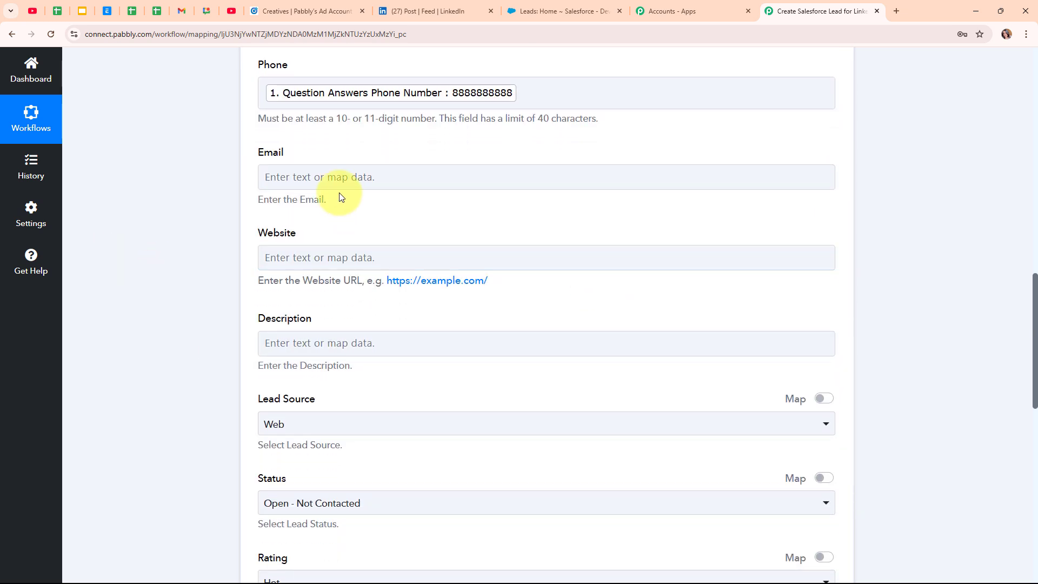
{"action": "left_click", "coordinate": [343, 182]}
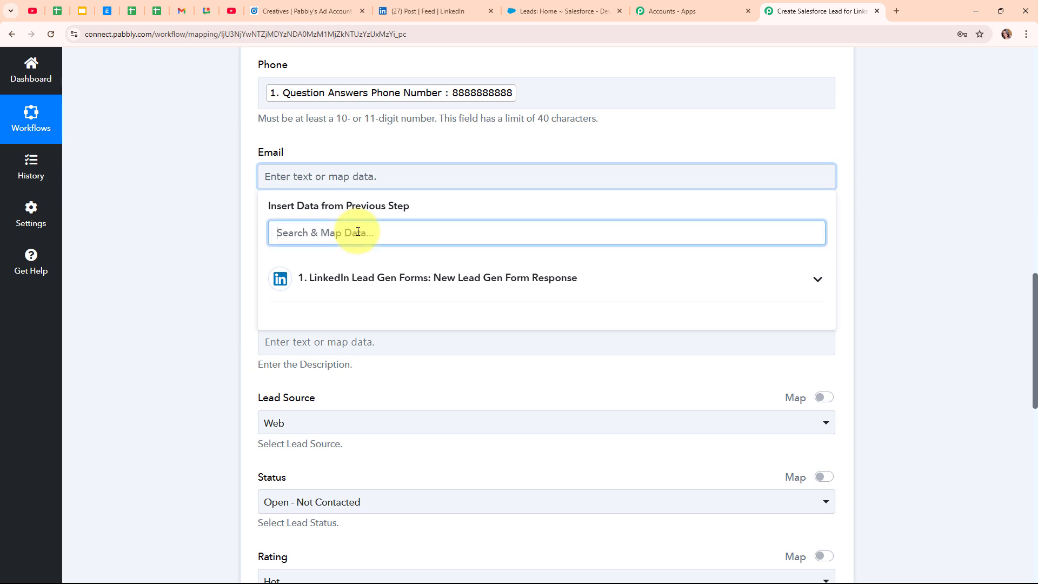
{"action": "type", "text": "@"}
{"action": "left_click", "coordinate": [413, 354]}
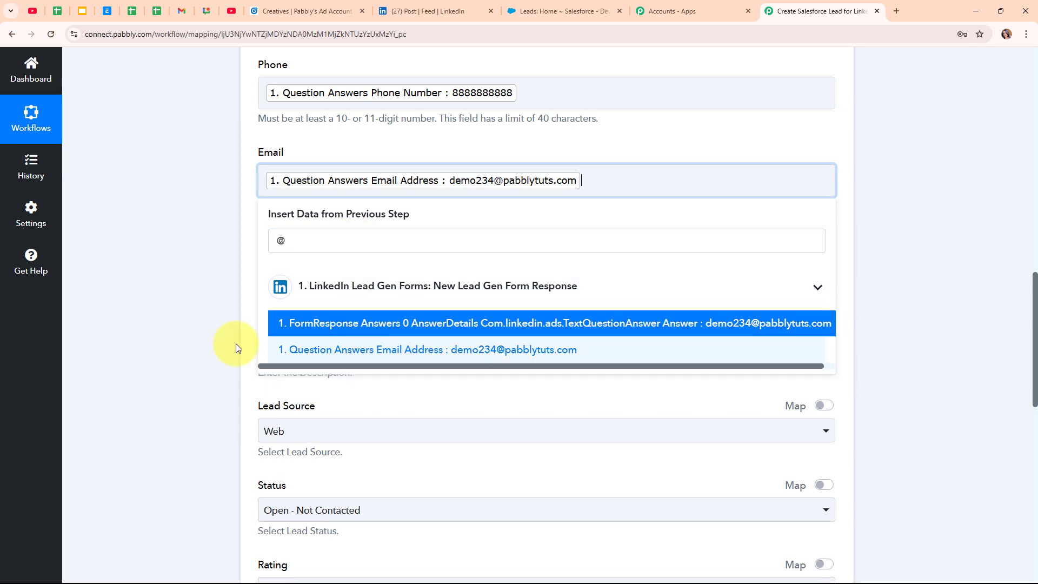
{"action": "left_click", "coordinate": [236, 348]}
Keep Lead Source as Web, Status as Open - Not Contacted and Rating as Hot
{"action": "scroll", "coordinate": [539, 313], "scroll_direction": "down", "scroll_amount": 3}
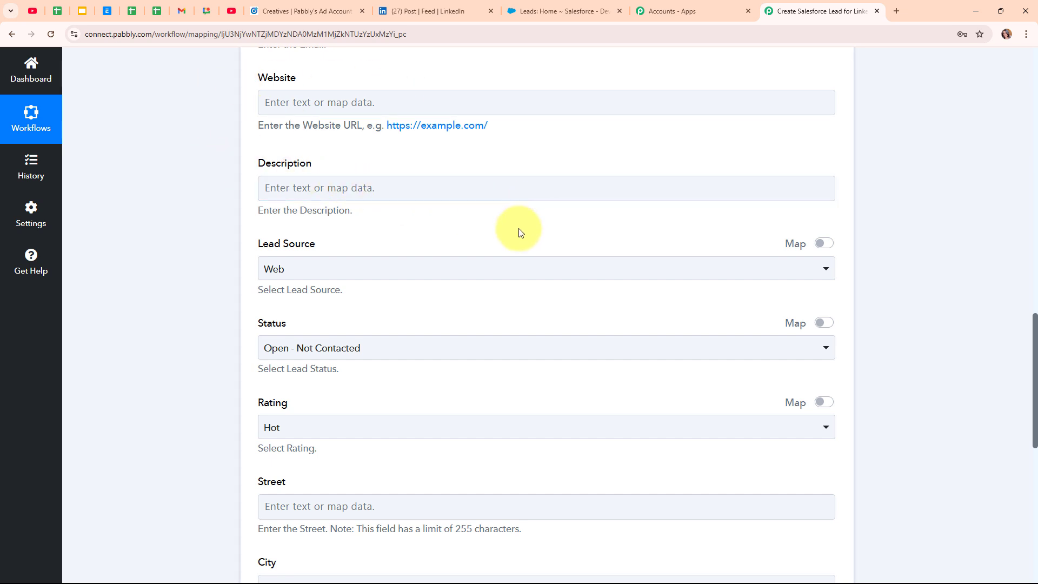
{"action": "scroll", "coordinate": [519, 232], "scroll_direction": "down", "scroll_amount": 2}
{"action": "left_click", "coordinate": [359, 162]}
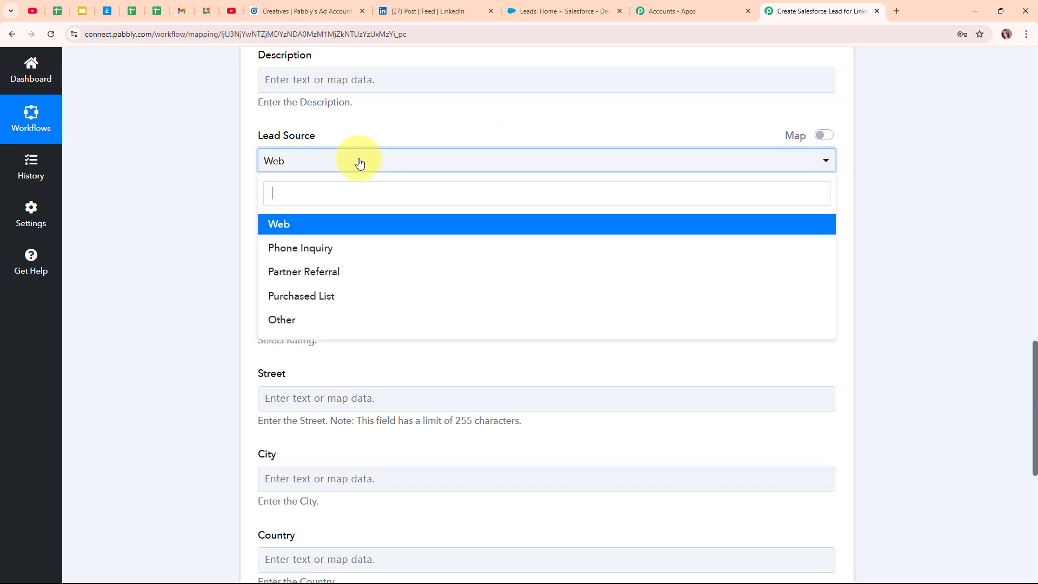
{"action": "left_click", "coordinate": [375, 226]}
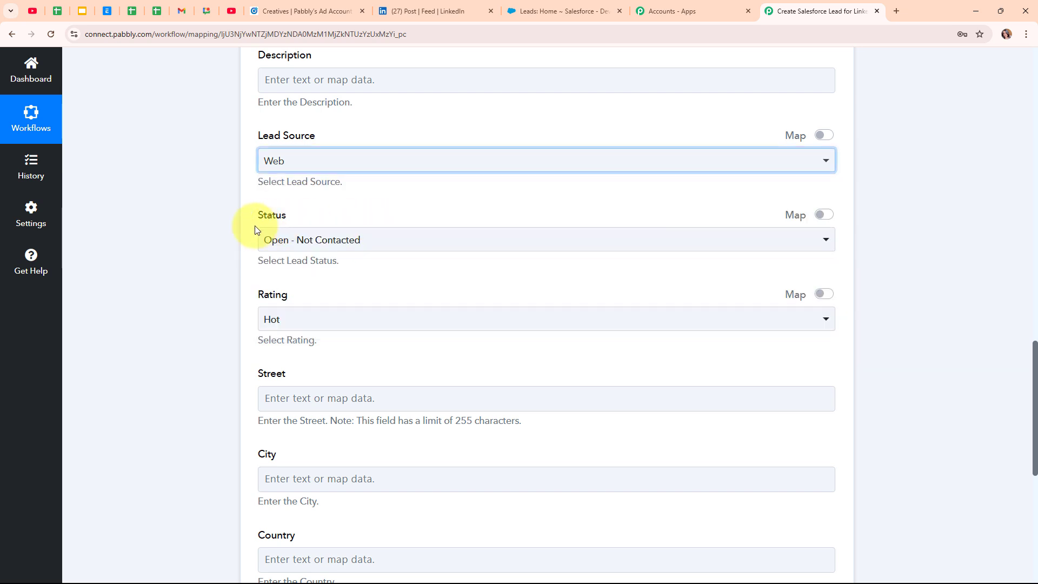
{"action": "left_click", "coordinate": [281, 239]}
{"action": "left_click", "coordinate": [385, 302]}
{"action": "scroll", "coordinate": [433, 254], "scroll_direction": "down", "scroll_amount": 2}
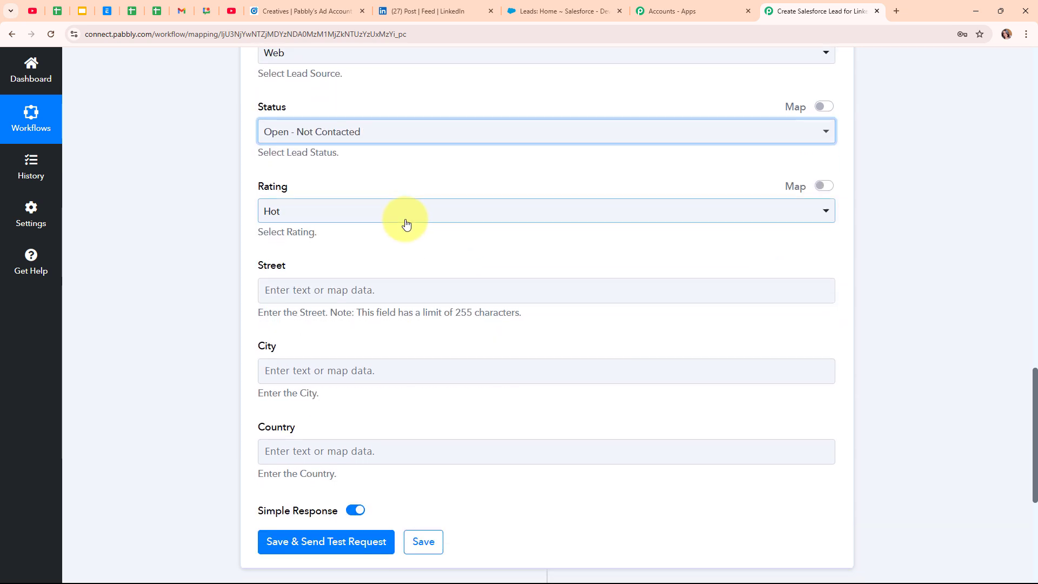
{"action": "left_click", "coordinate": [407, 224]}
{"action": "left_click", "coordinate": [408, 273]}
{"action": "scroll", "coordinate": [425, 244], "scroll_direction": "down", "scroll_amount": 1}
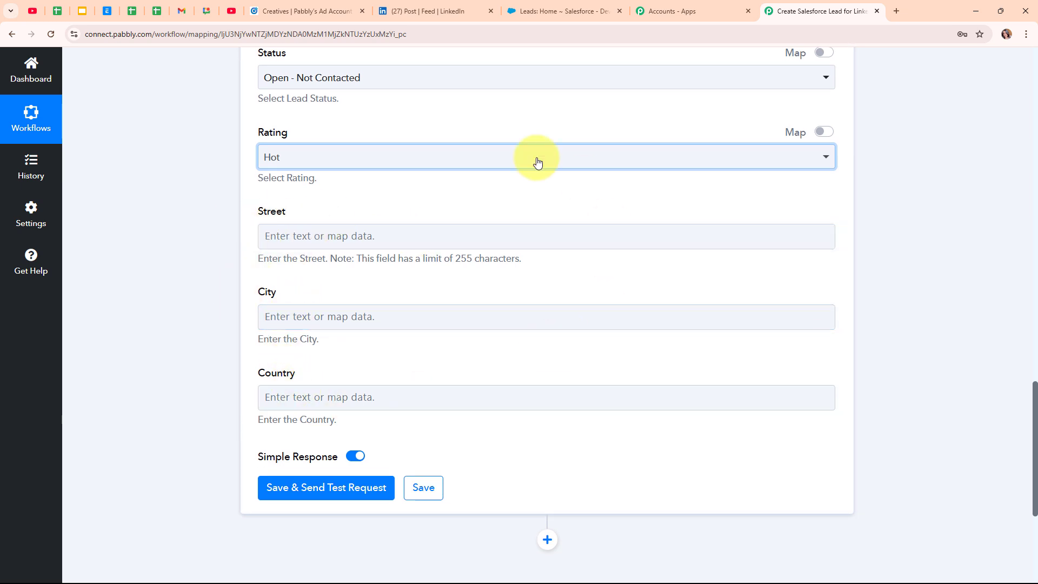
{"action": "left_click", "coordinate": [415, 345]}
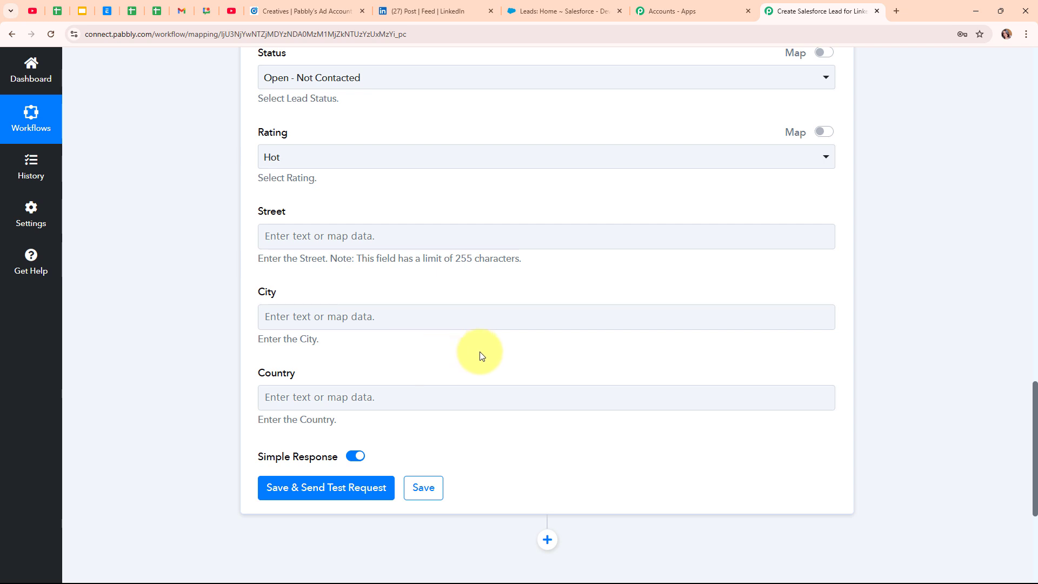
{"action": "scroll", "coordinate": [646, 363], "scroll_direction": "down", "scroll_amount": 2}
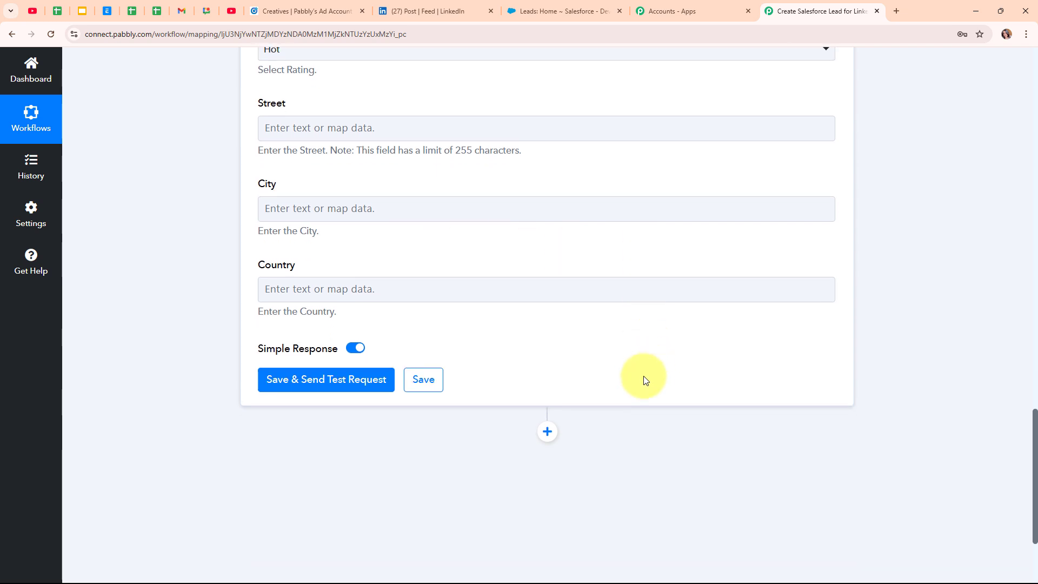
Save and test the Create Lead step, checking the returned lead Id and Success 1, then collapse it
{"action": "left_click", "coordinate": [330, 380]}
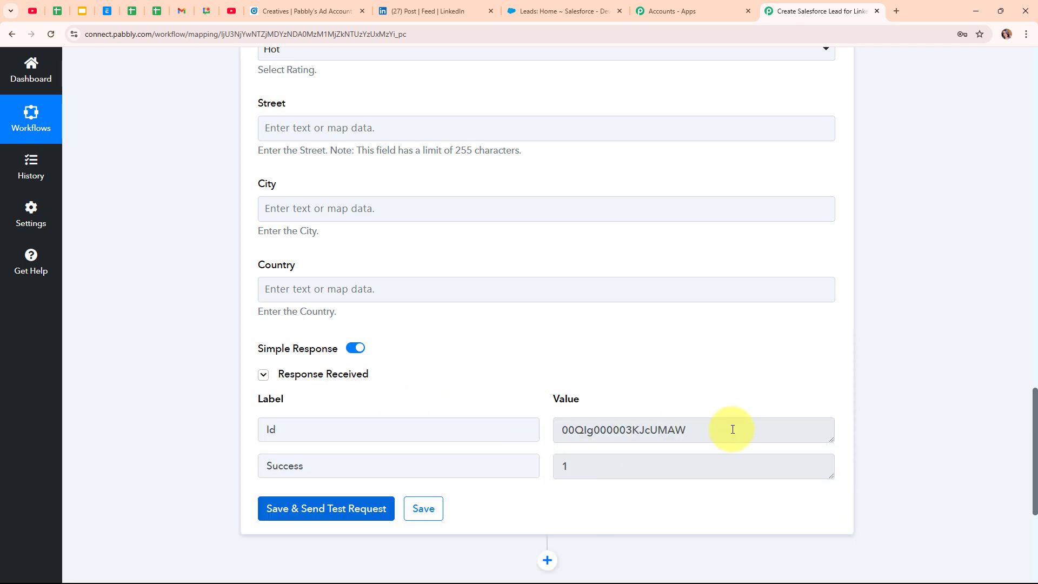
{"action": "left_click_drag", "start_coordinate": [732, 429], "coordinate": [561, 446]}
{"action": "left_click_drag", "start_coordinate": [622, 464], "coordinate": [505, 461]}
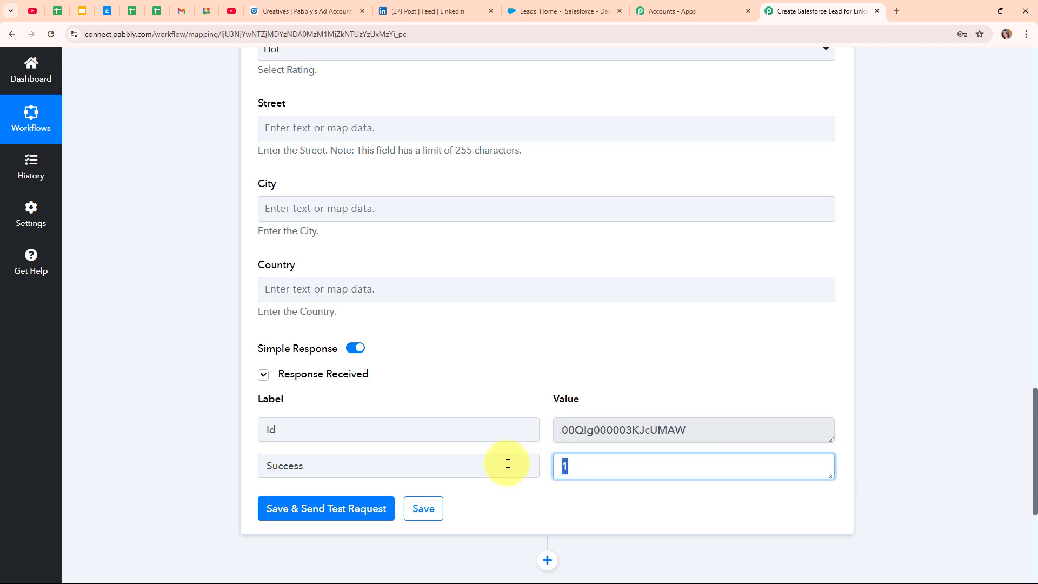
{"action": "left_click", "coordinate": [520, 486]}
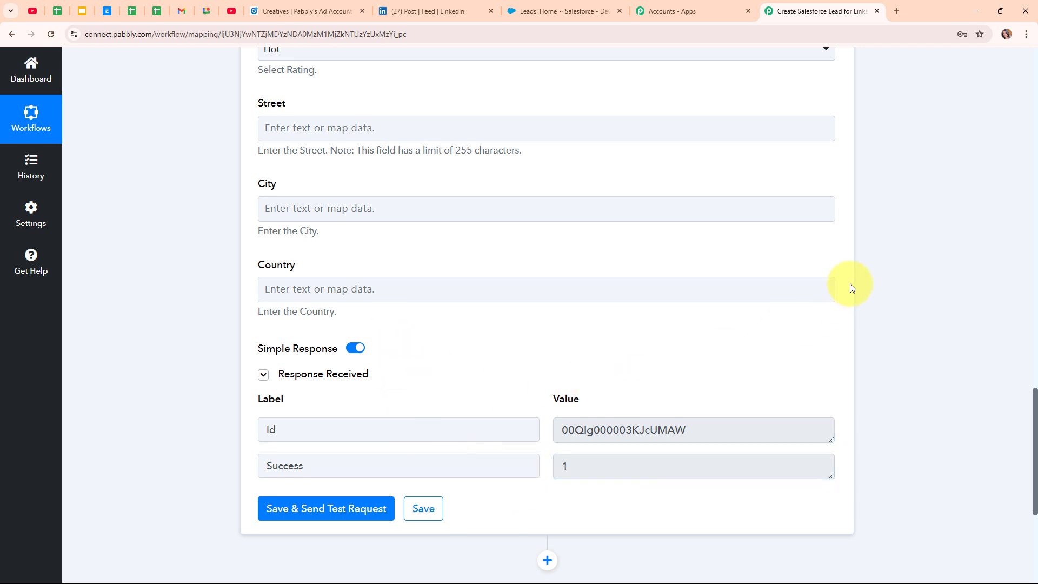
{"action": "scroll", "coordinate": [853, 271], "scroll_direction": "up", "scroll_amount": 6}
{"action": "scroll", "coordinate": [855, 255], "scroll_direction": "up", "scroll_amount": 10}
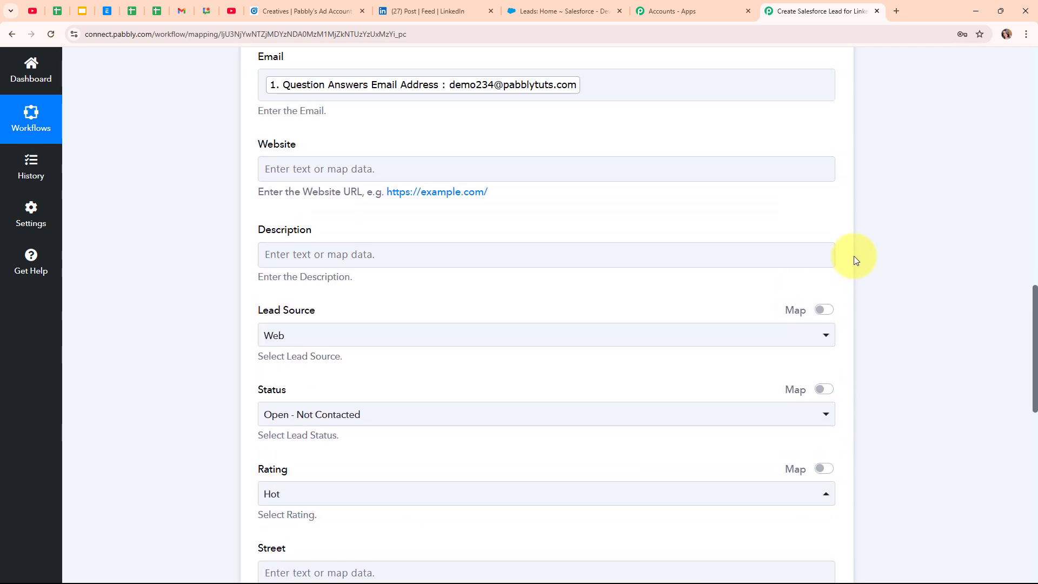
{"action": "scroll", "coordinate": [855, 255], "scroll_direction": "up", "scroll_amount": 4}
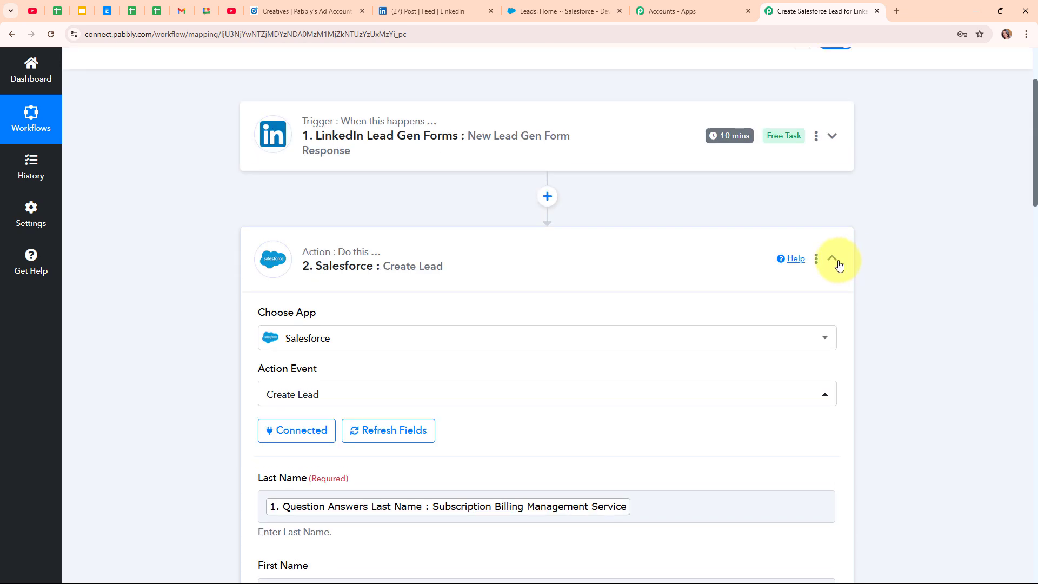
{"action": "left_click", "coordinate": [836, 260]}
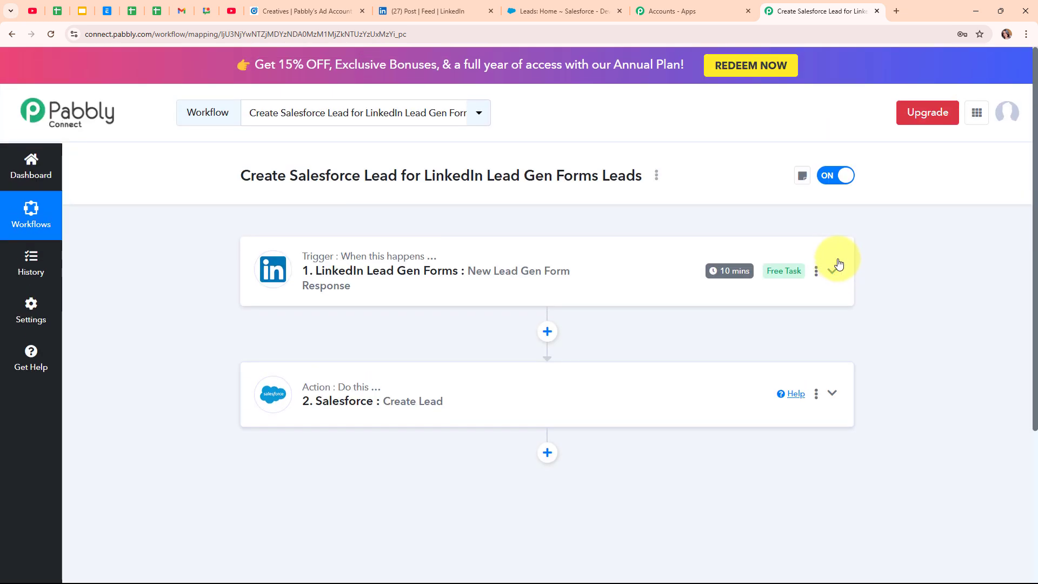
Reload Salesforce Leads, open the new Magnet Brains lead to check it, then return to Pabbly
{"action": "left_click", "coordinate": [562, 11]}
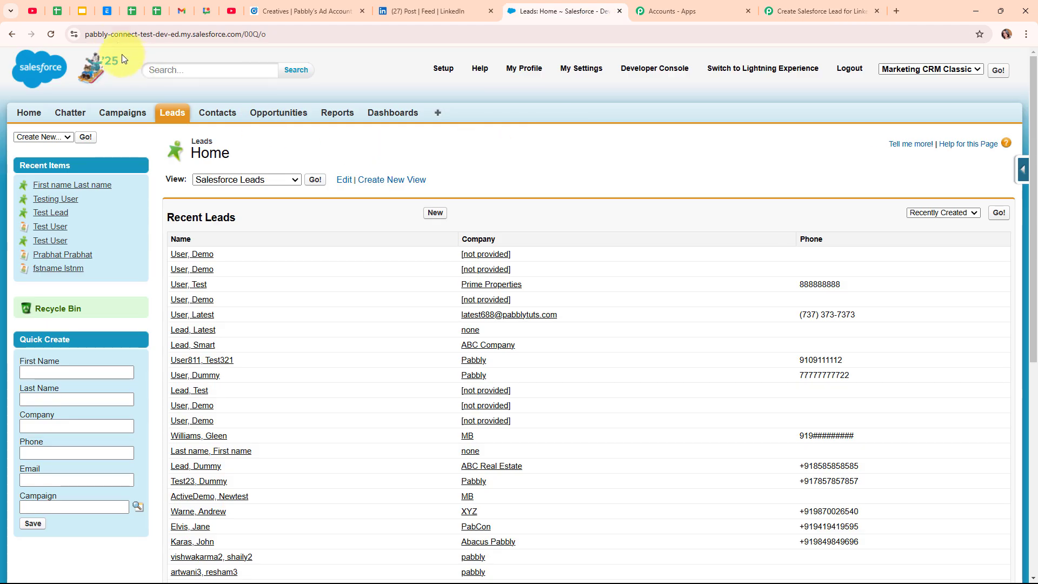
{"action": "left_click", "coordinate": [50, 34]}
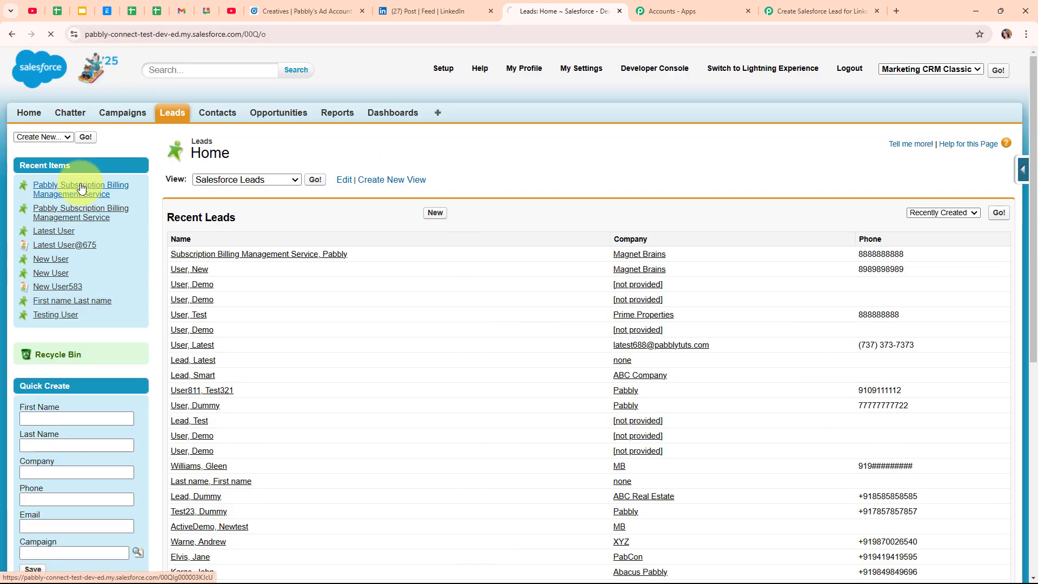
{"action": "left_click", "coordinate": [81, 187]}
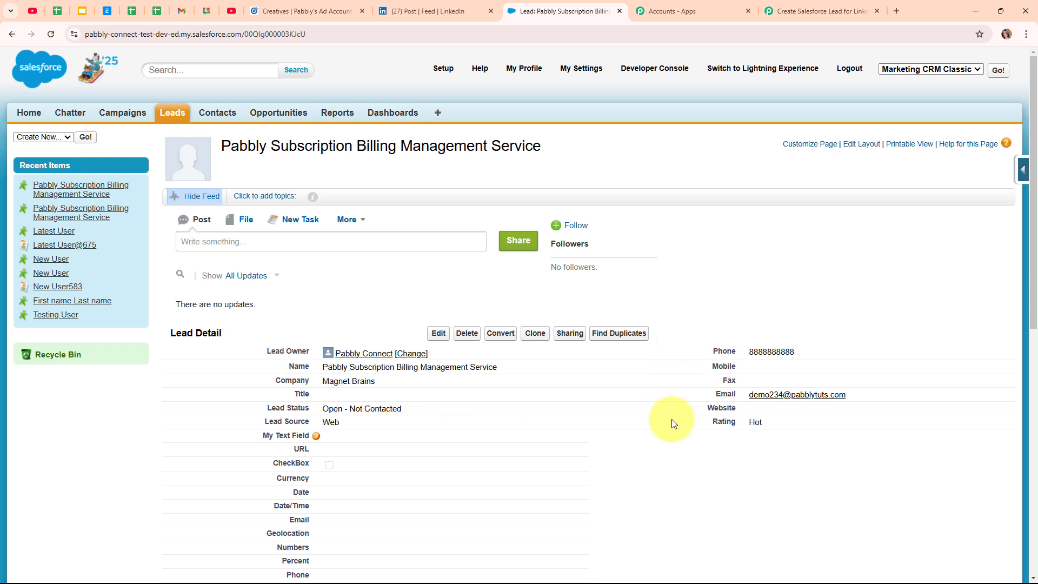
{"action": "left_click", "coordinate": [836, 5]}
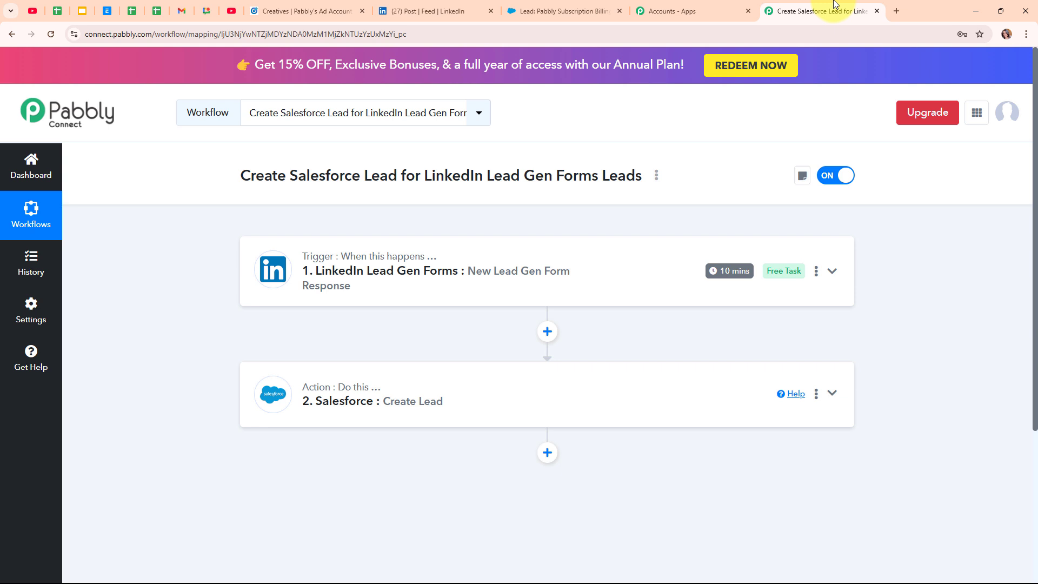